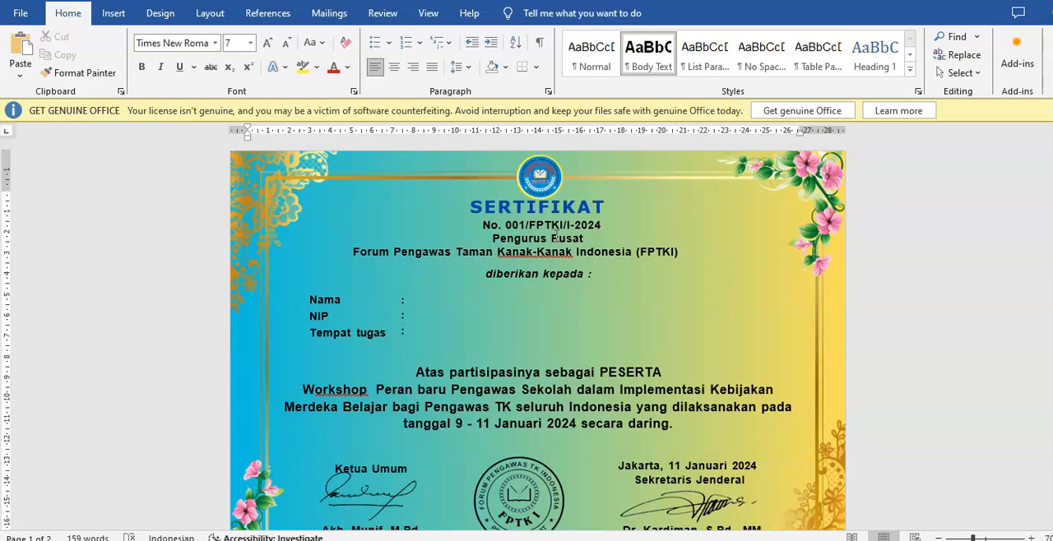
Review both pages of the certificate document, including the Materi table on the second page
click(589, 237)
scroll(517, 286, down, 10)
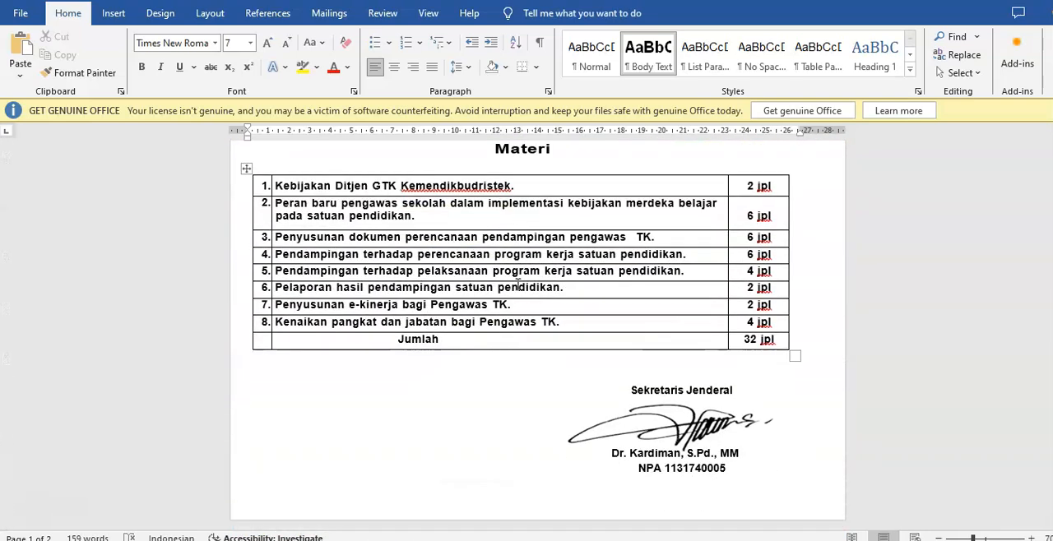
scroll(516, 285, up, 4)
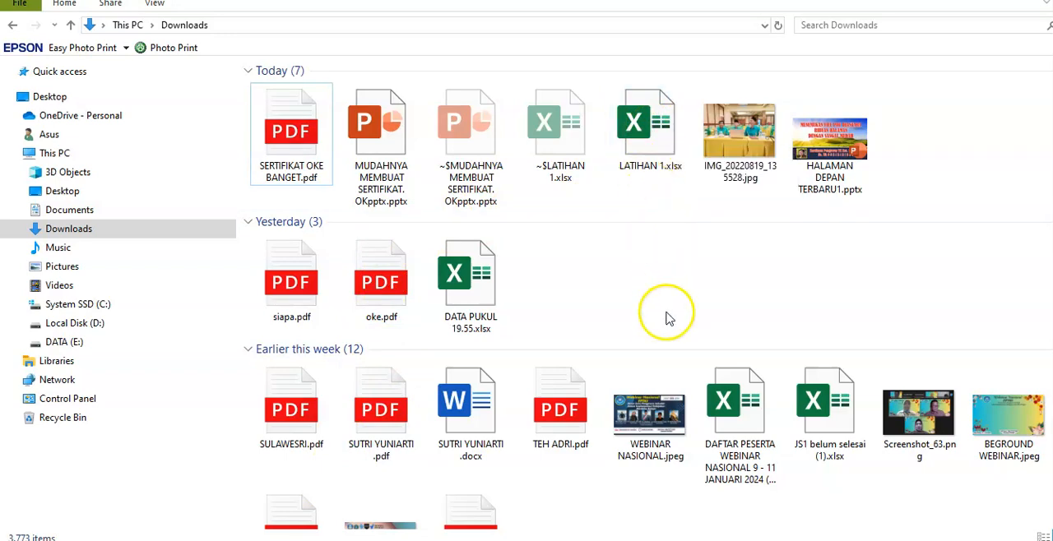
Switch to the Excel participant list and examine its name, NIP, WA number and province columns through the last row
click(625, 485)
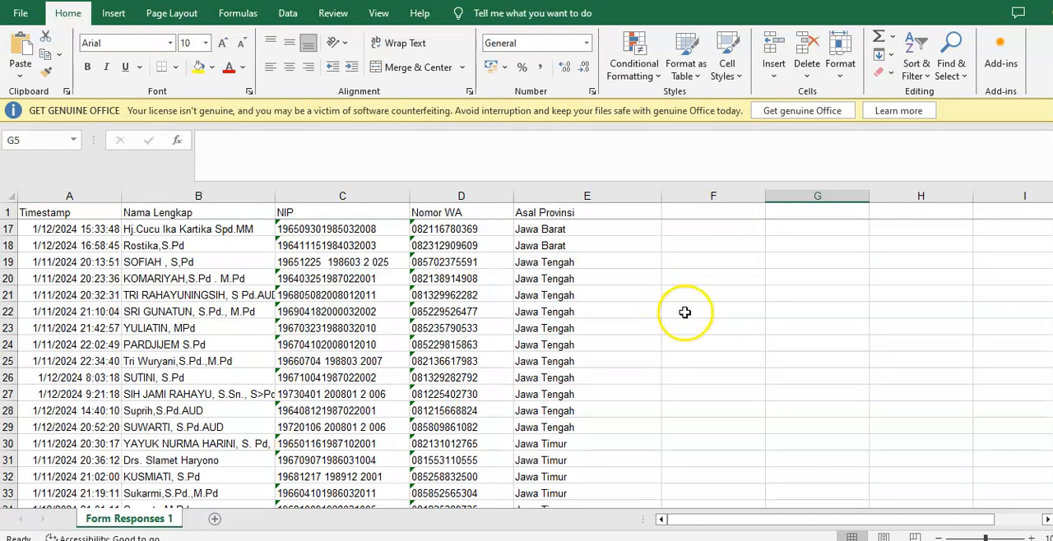
scroll(691, 317, up, 5)
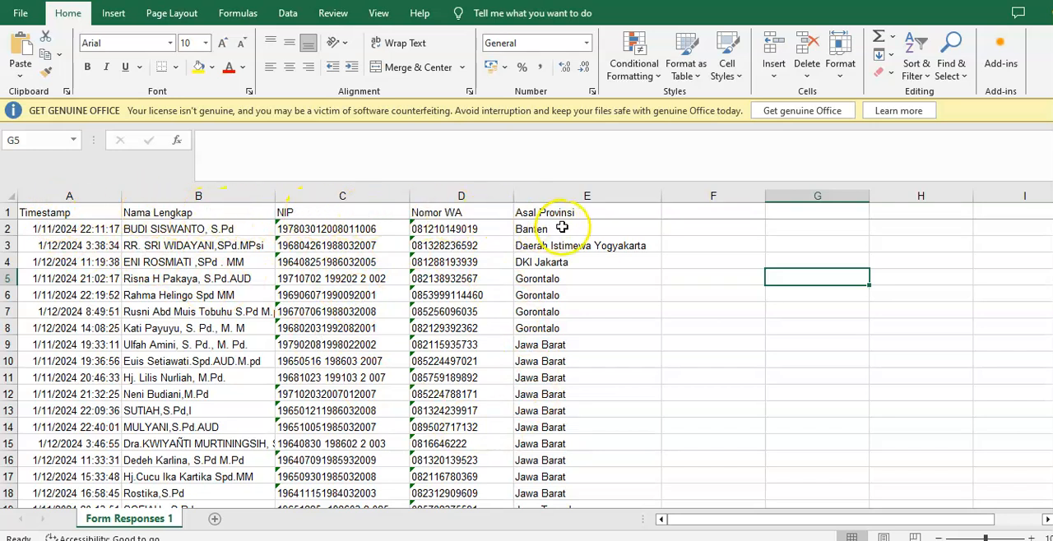
scroll(213, 281, down, 2)
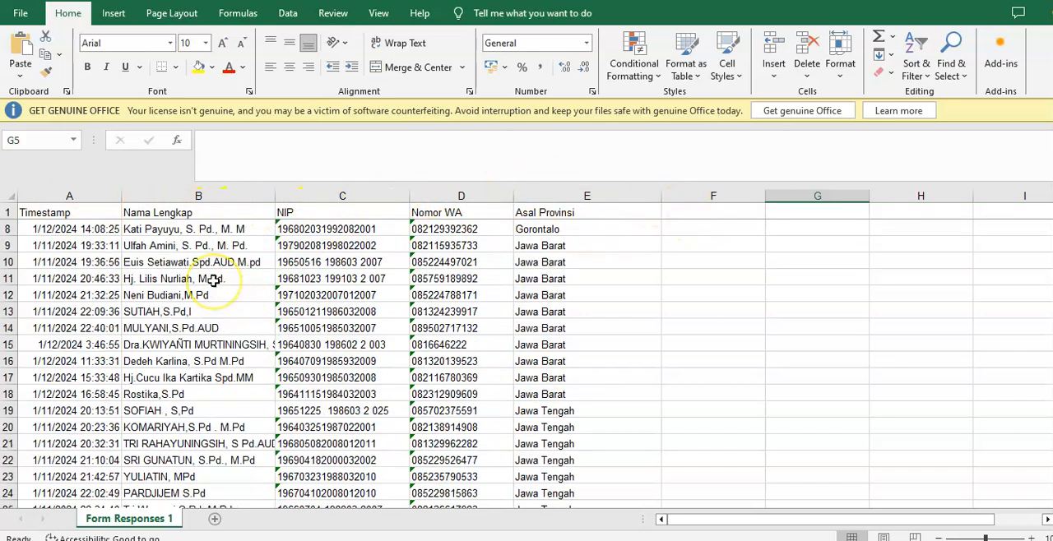
scroll(213, 280, down, 6)
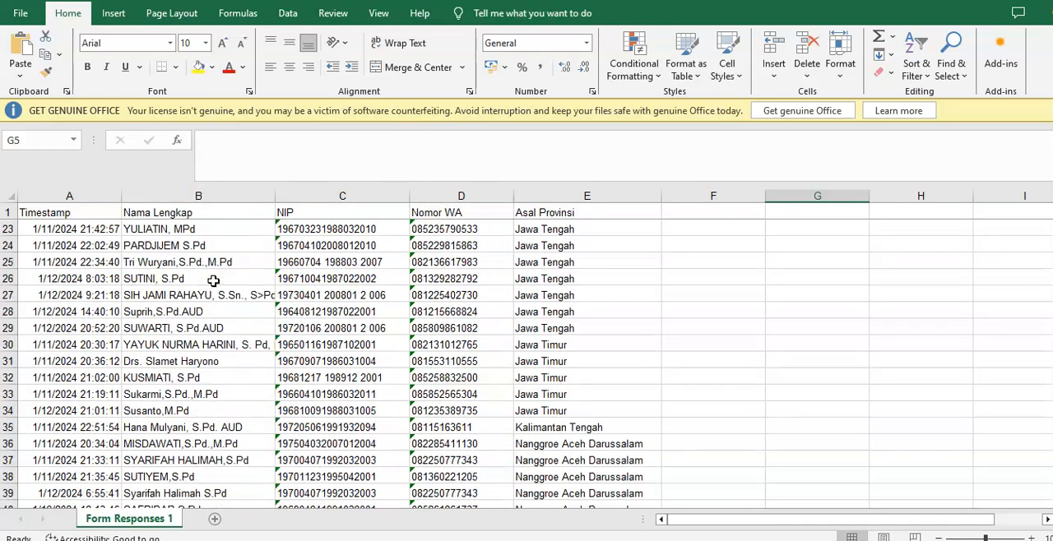
scroll(213, 280, down, 1)
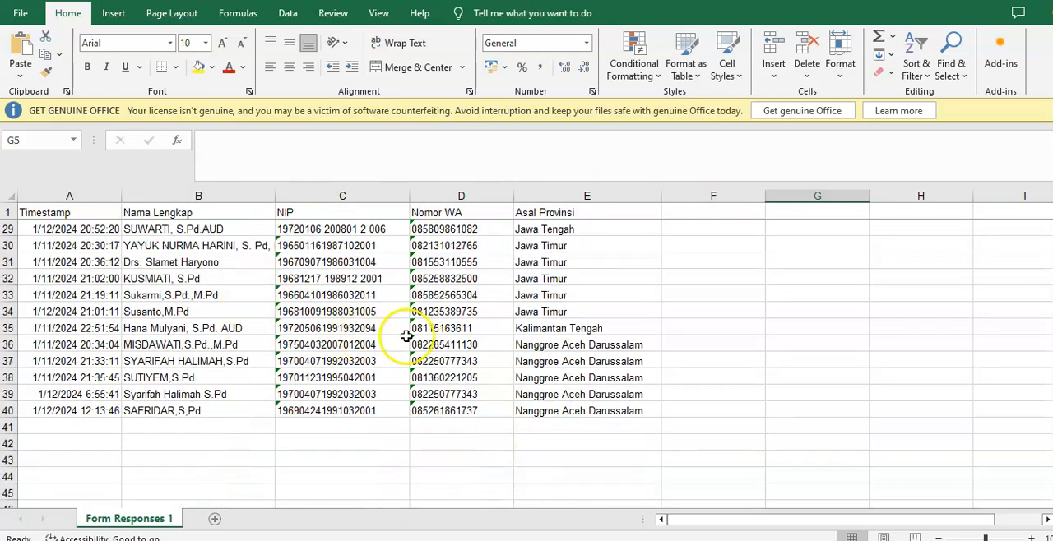
scroll(442, 346, up, 9)
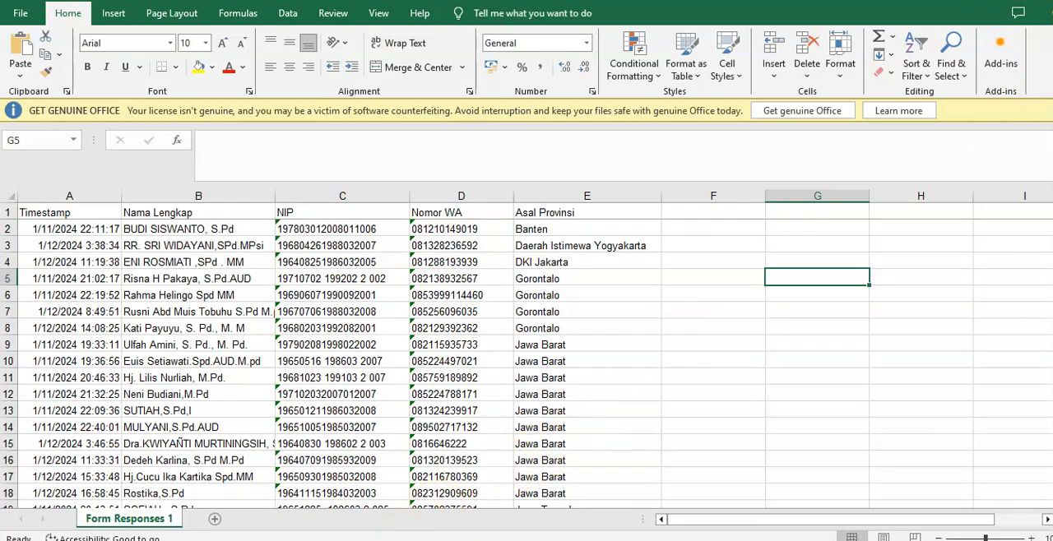
Switch back to the TUTORIAL SERTIFIKAT certificate document in Word and return to its first page
click(306, 540)
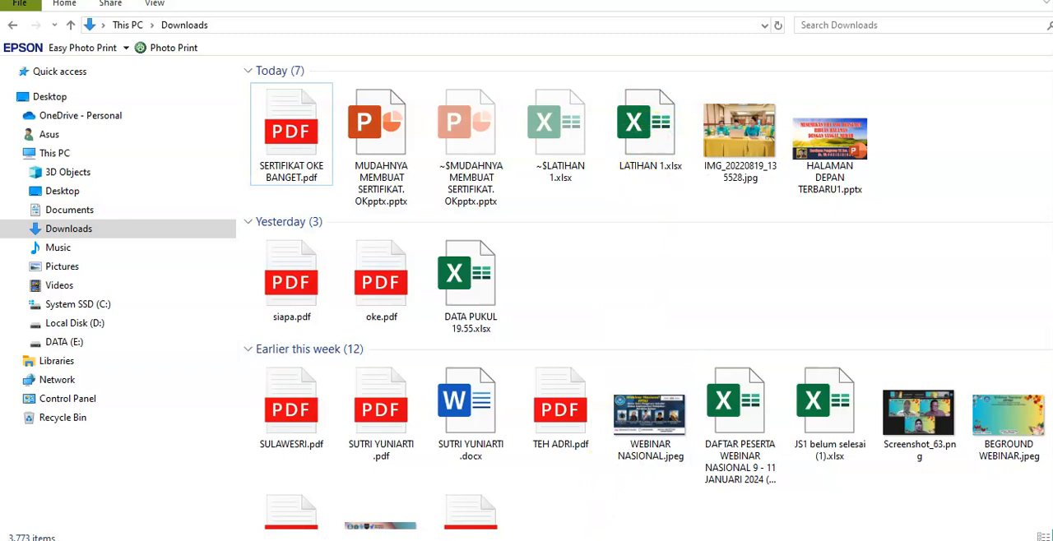
mouse_move(629, 540)
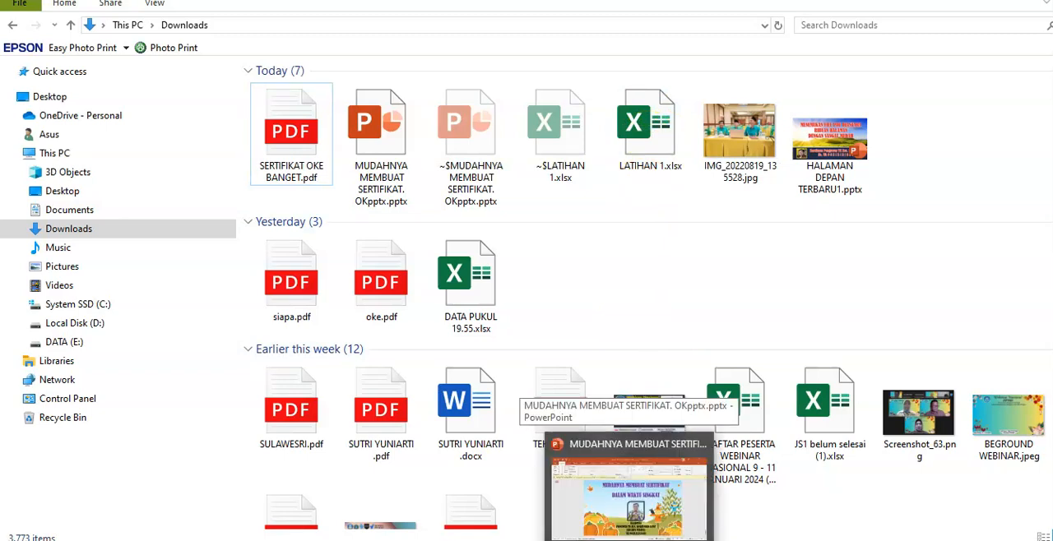
mouse_move(552, 539)
mouse_move(513, 539)
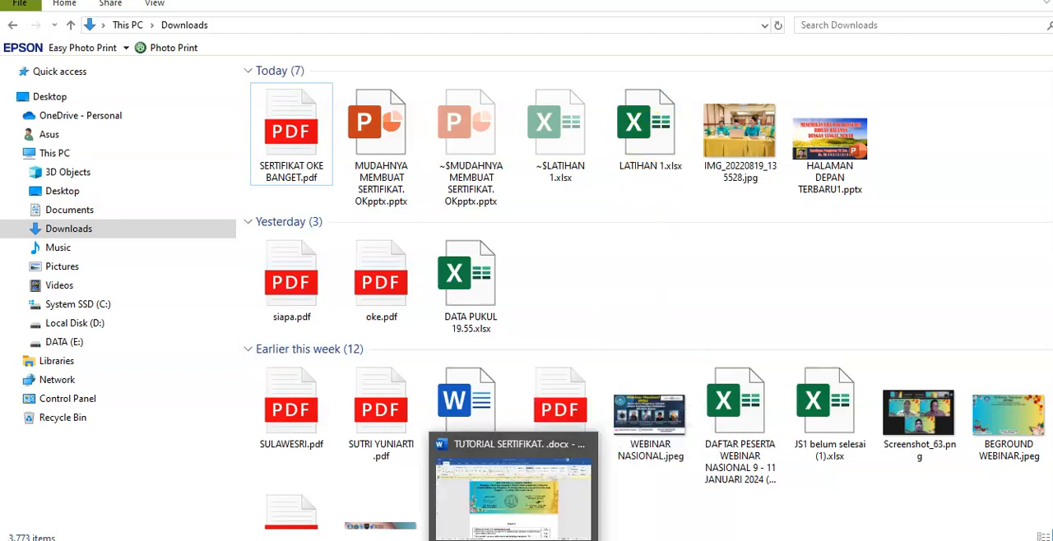
click(513, 494)
scroll(514, 243, up, 4)
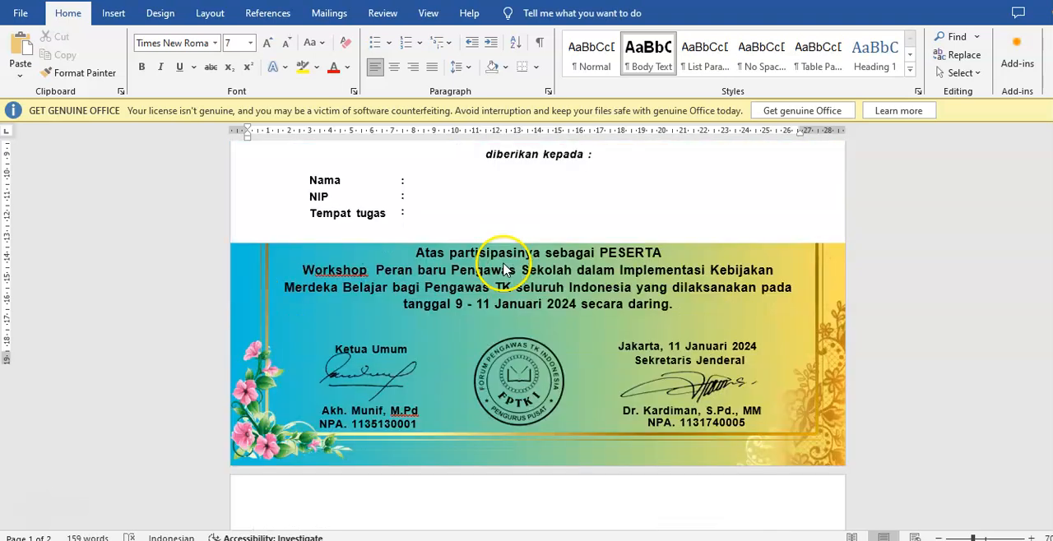
scroll(513, 244, up, 1)
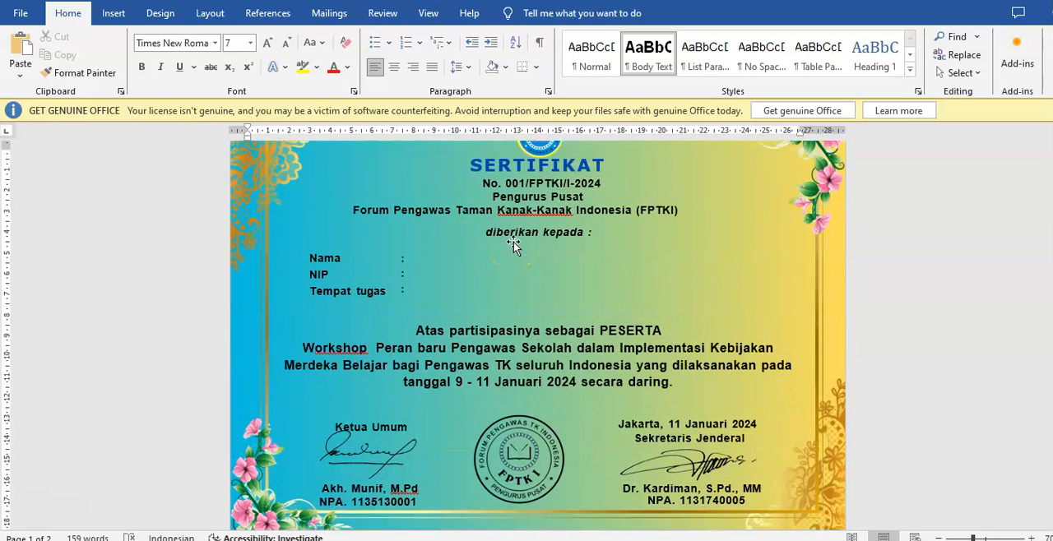
scroll(513, 241, up, 1)
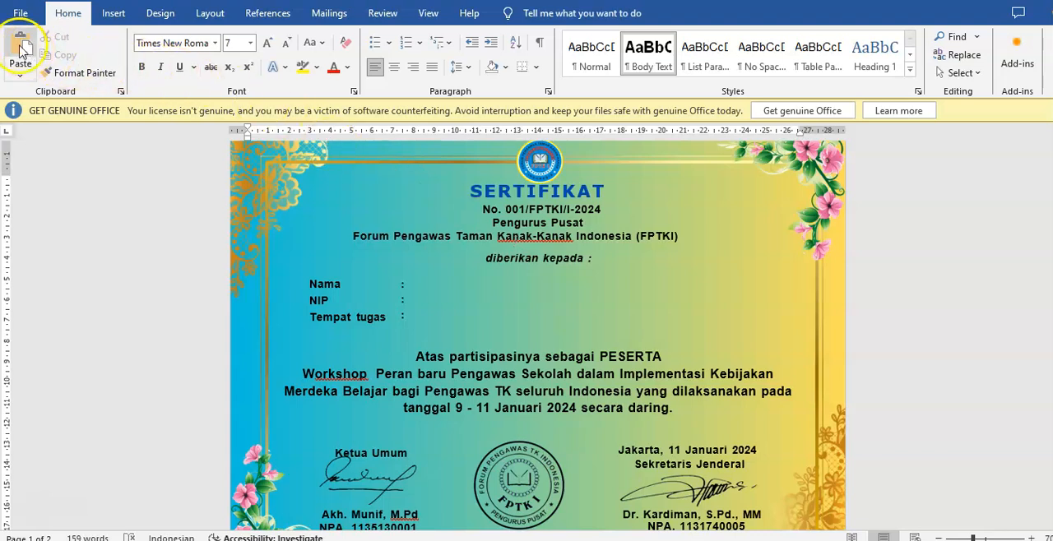
Start the step-by-step mail merge wizard with Letters as document type and the current document as starting document, and continue to recipient selection
click(328, 16)
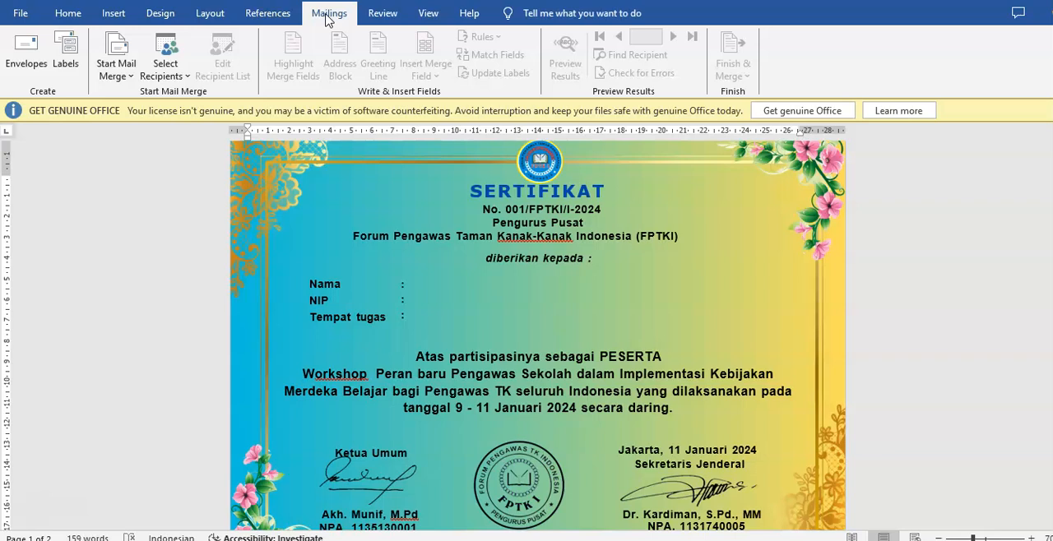
click(129, 77)
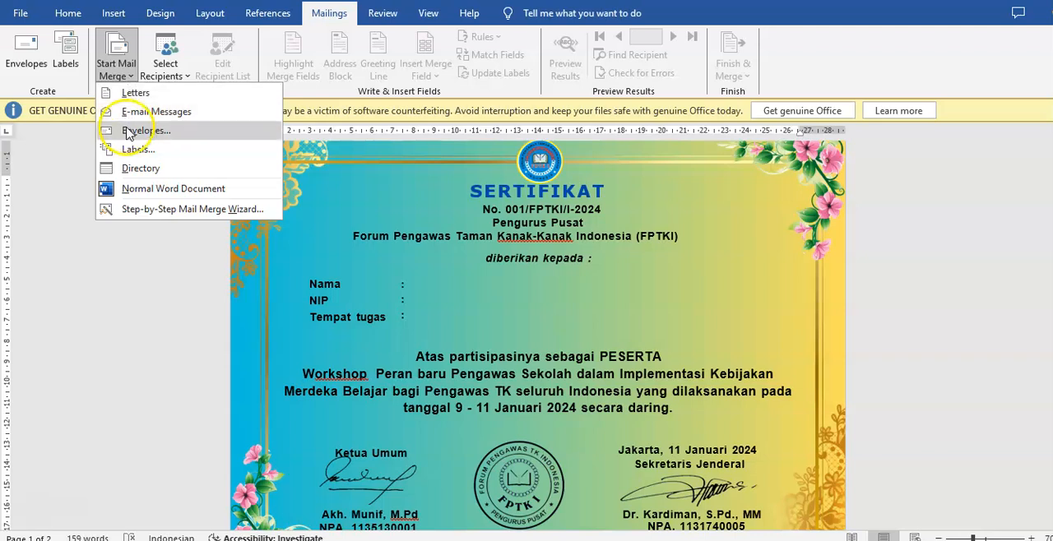
click(141, 210)
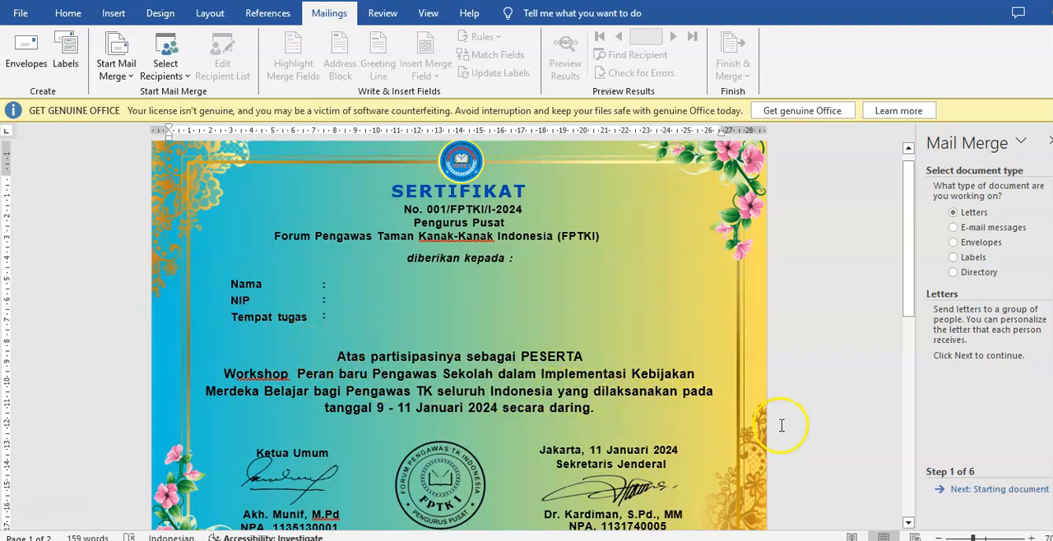
click(997, 491)
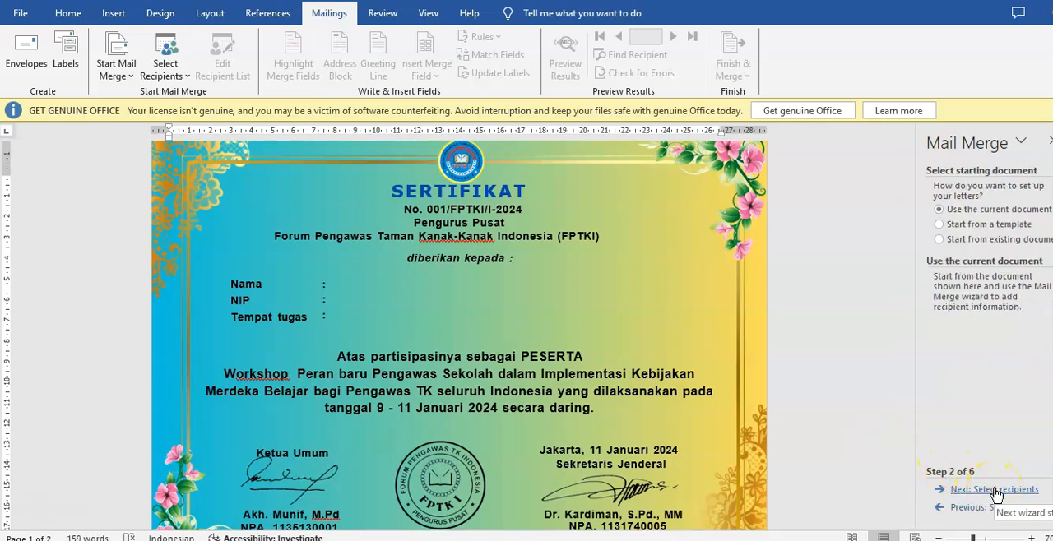
click(996, 491)
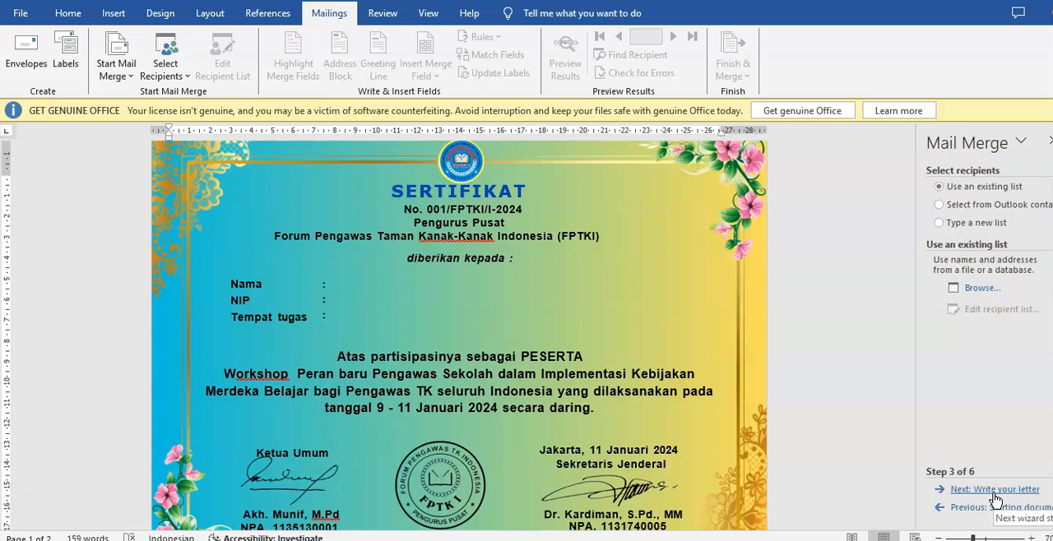
Load the Form Responses 1 table of LATIHAN 1.xlsx from Downloads as the existing recipient list, keeping all recipients checked
click(981, 294)
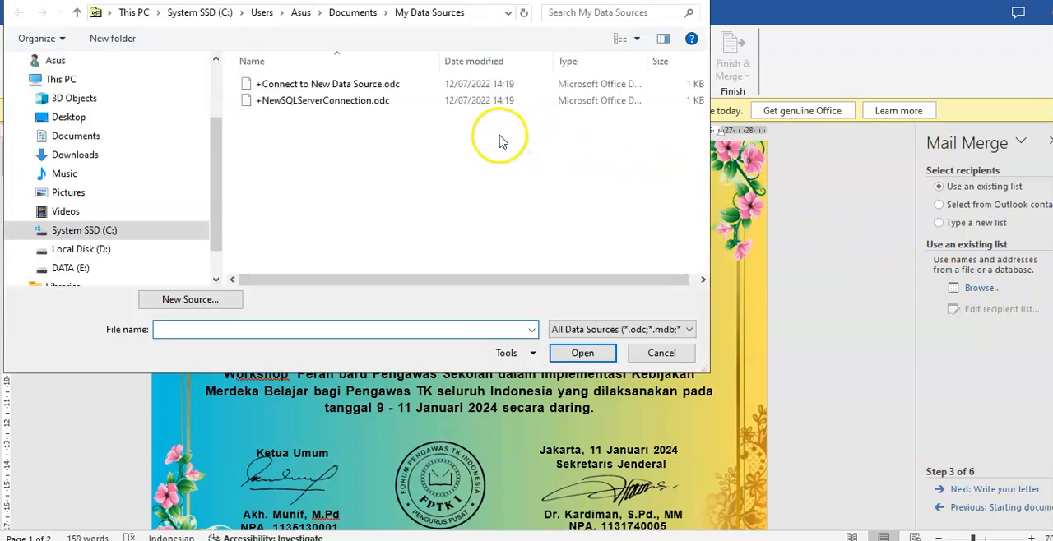
click(85, 162)
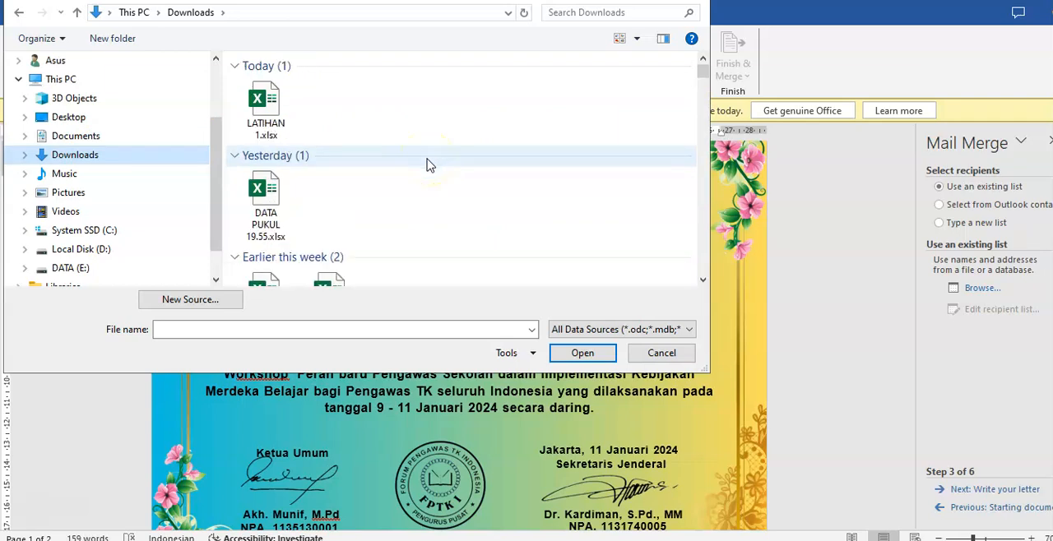
click(272, 111)
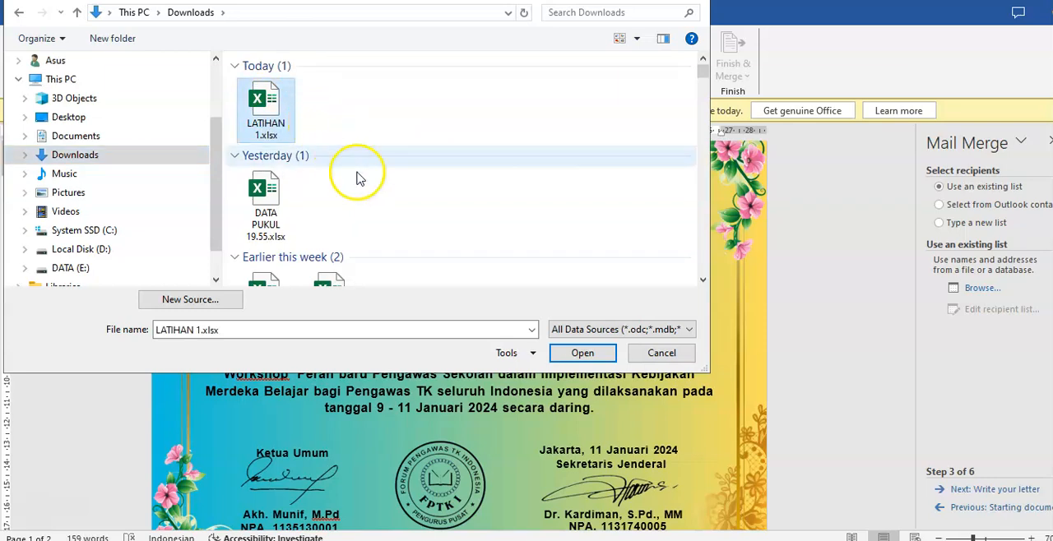
click(579, 354)
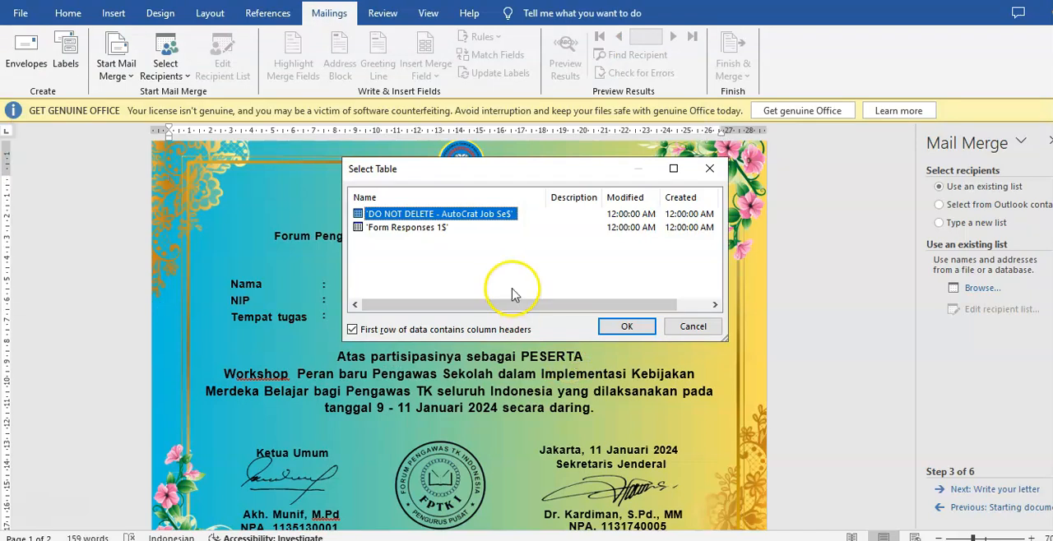
click(405, 228)
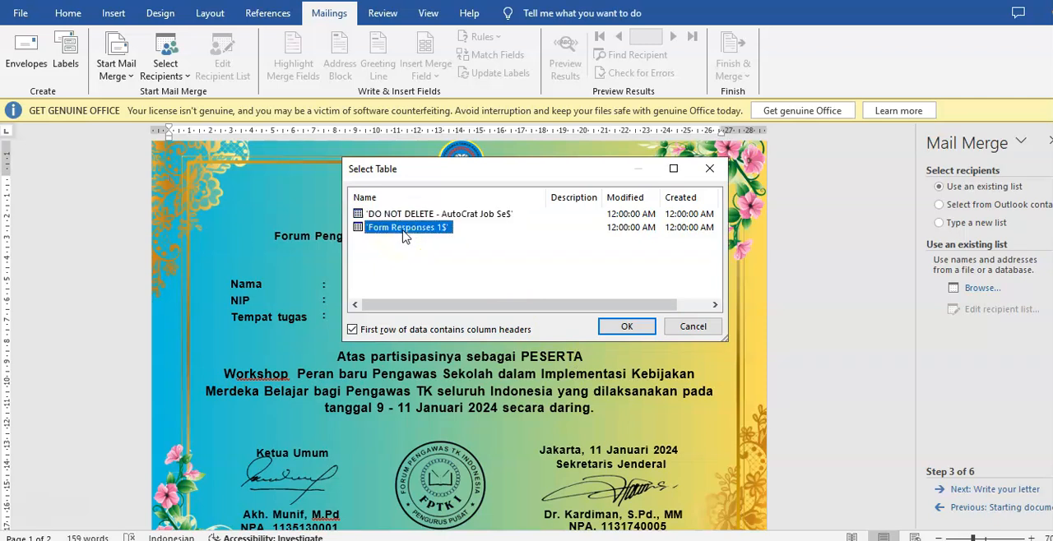
click(623, 327)
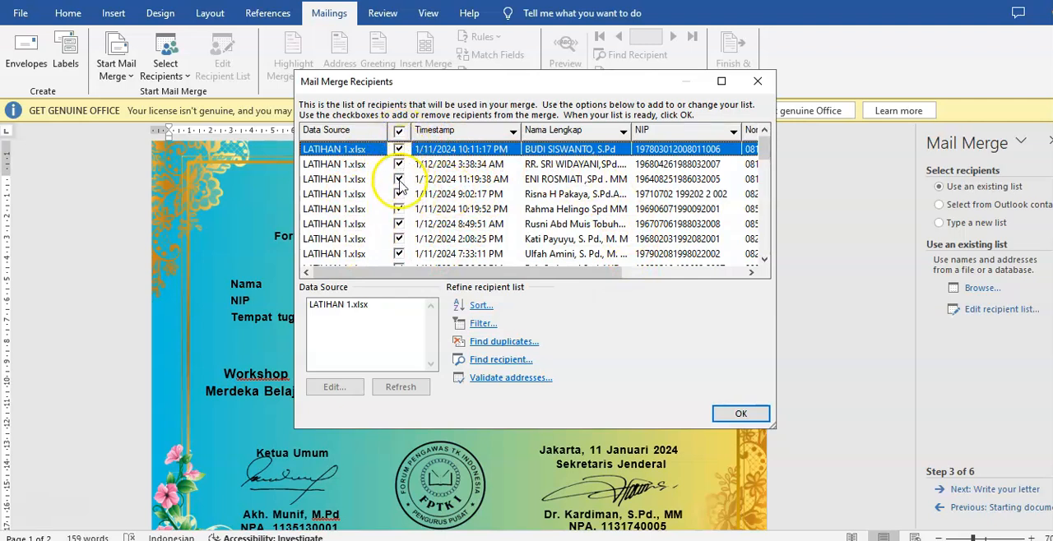
drag(765, 157, 763, 255)
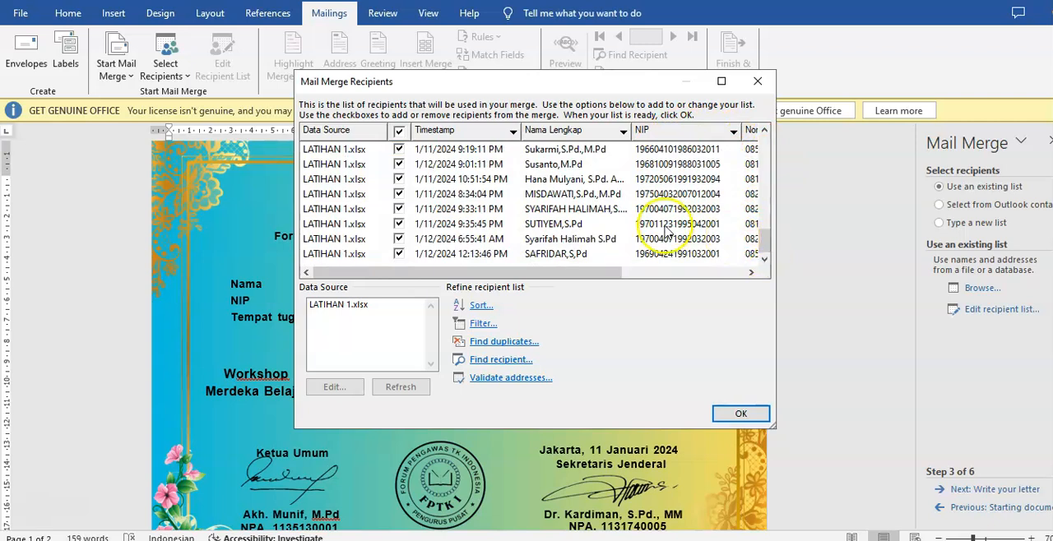
click(738, 415)
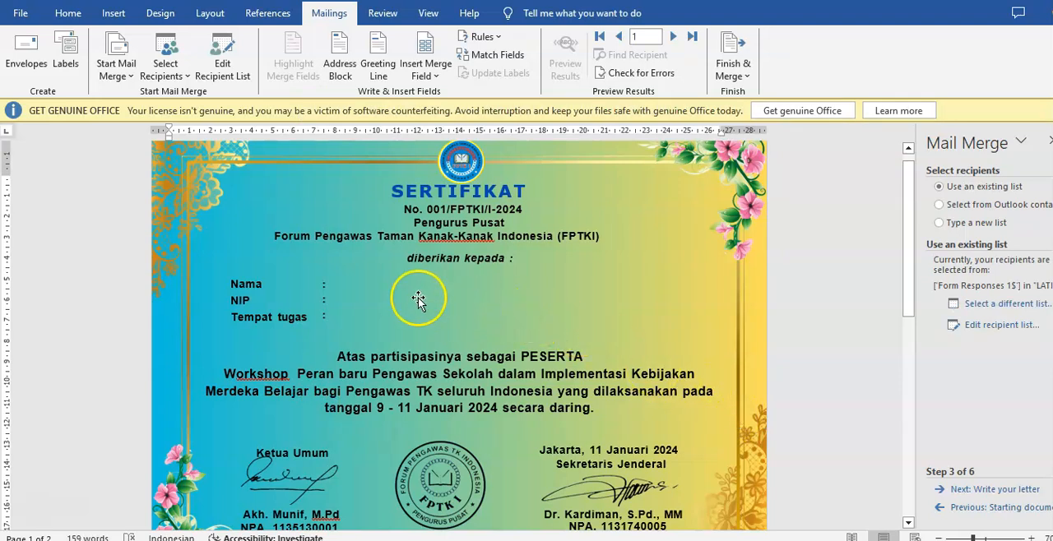
Continue to the letter-writing stage and insert the Nama Lengkap merge field after the Nama label
click(331, 283)
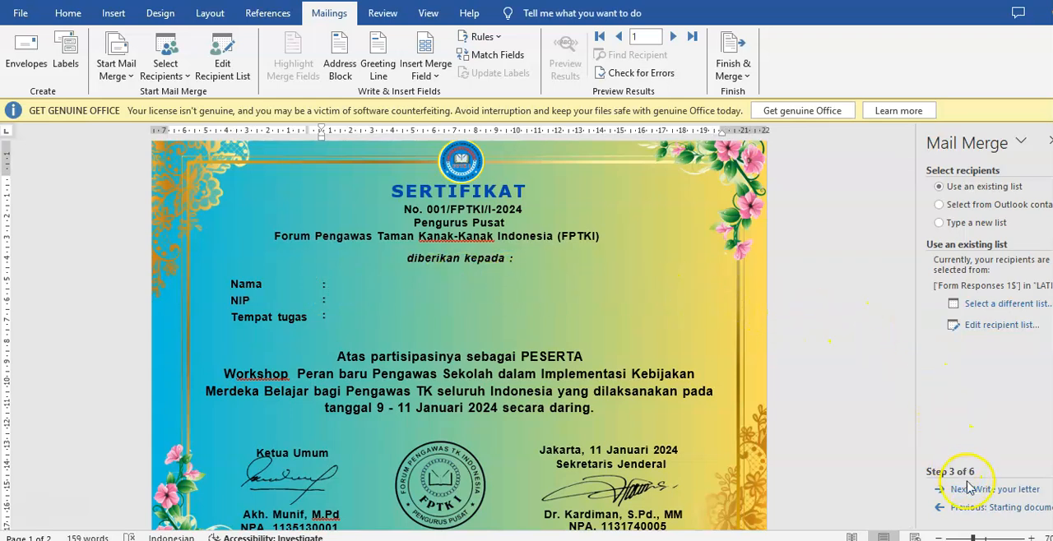
click(973, 490)
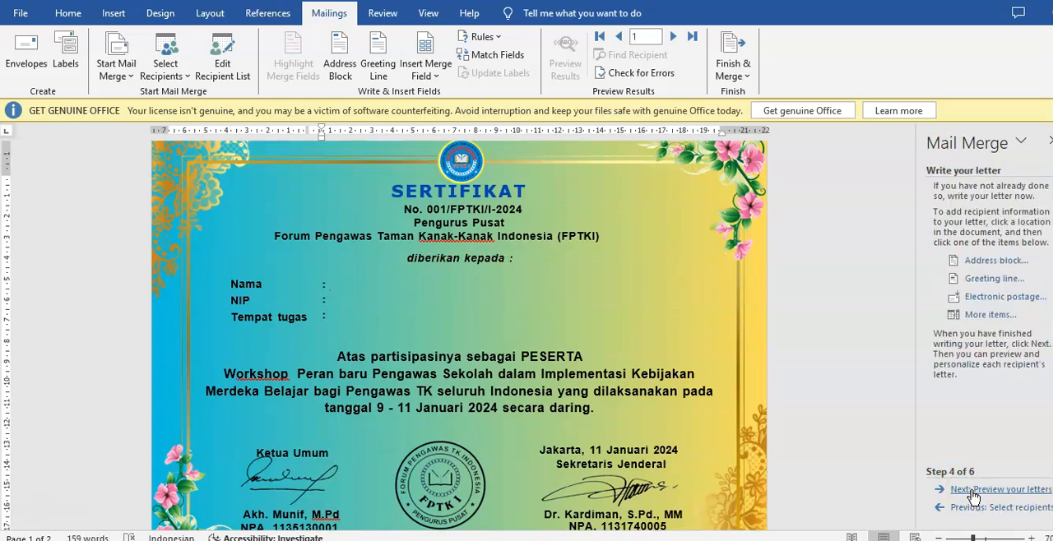
click(988, 315)
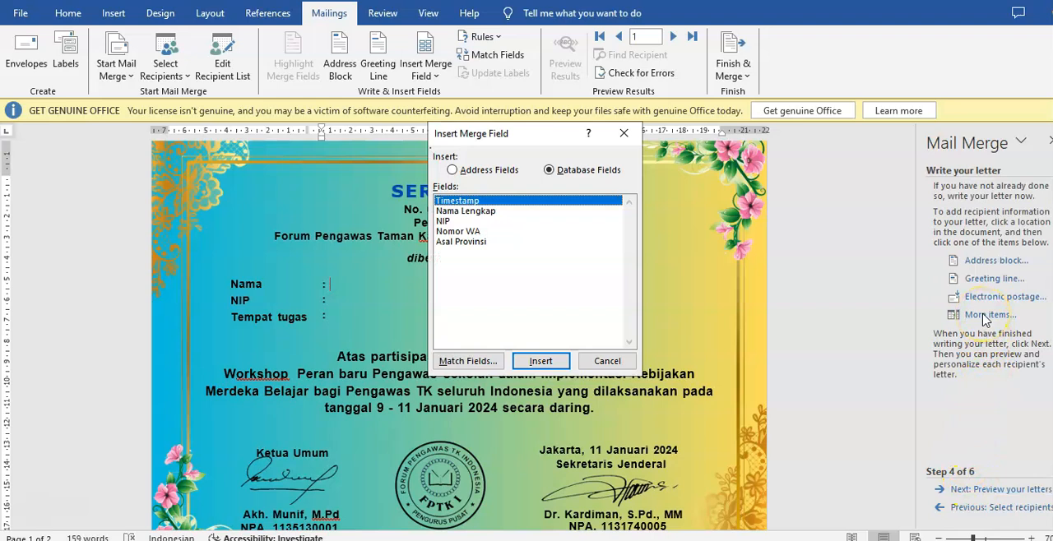
click(487, 212)
click(556, 363)
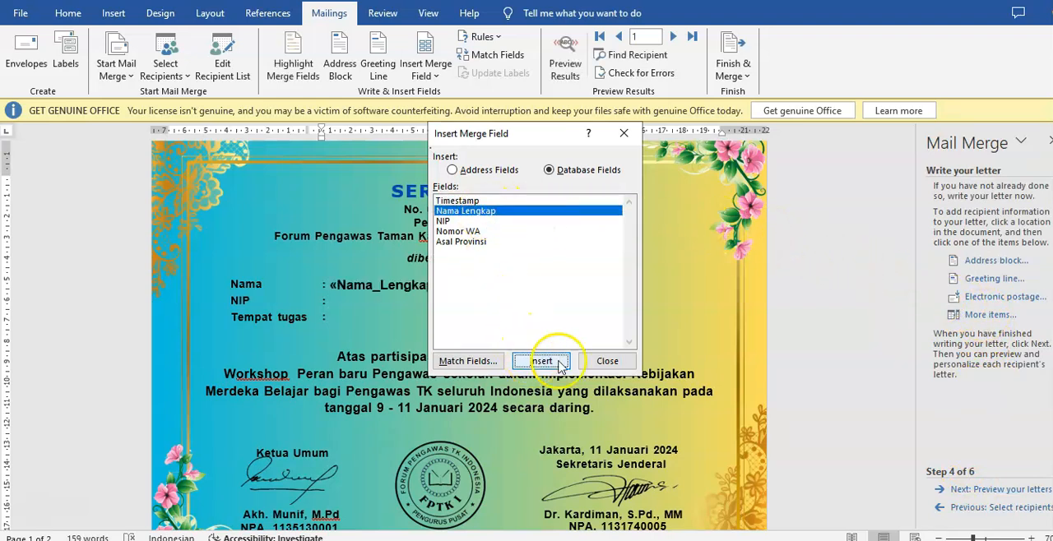
click(607, 361)
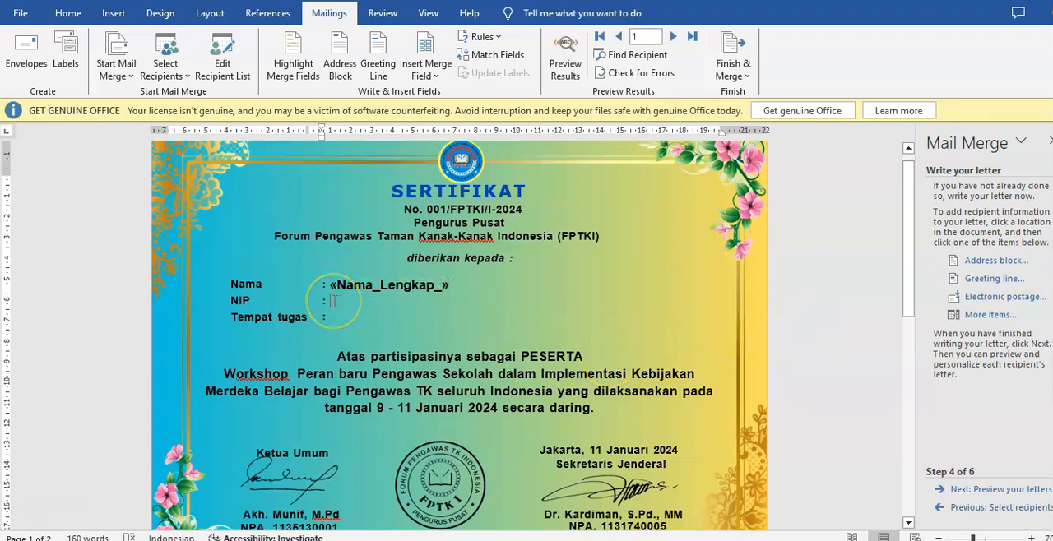
Insert the NIP merge field after the certificate's NIP label
click(986, 317)
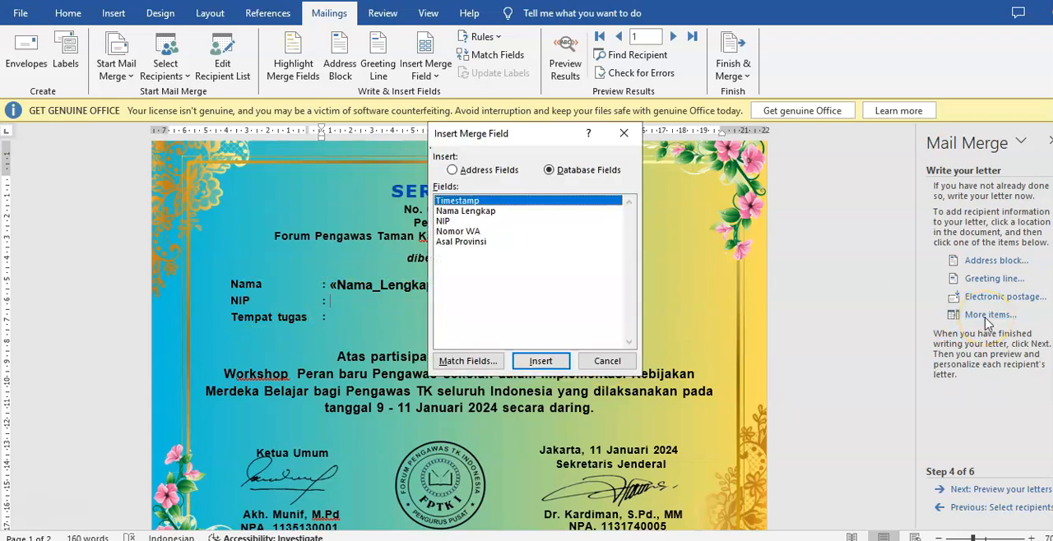
click(445, 221)
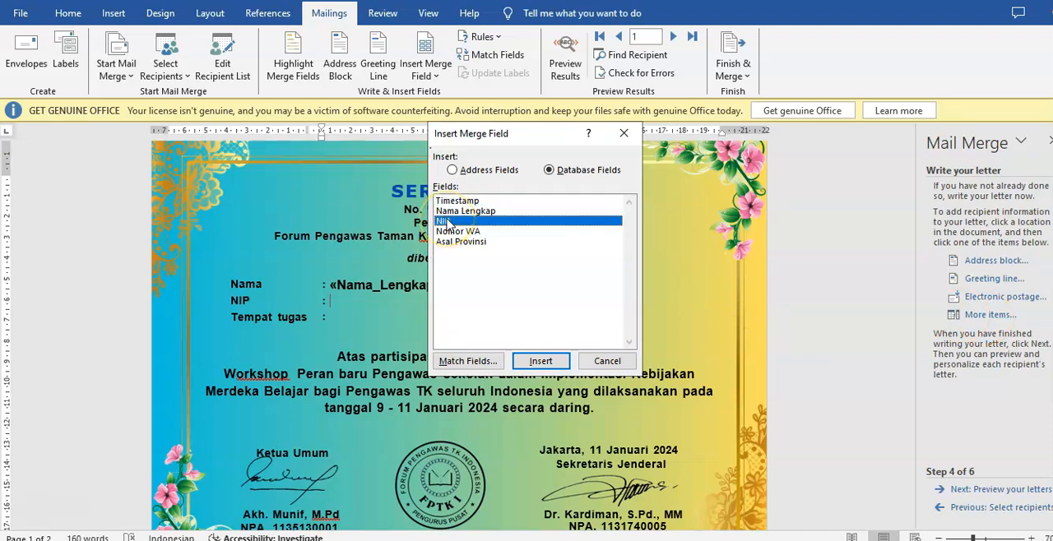
click(540, 361)
click(607, 361)
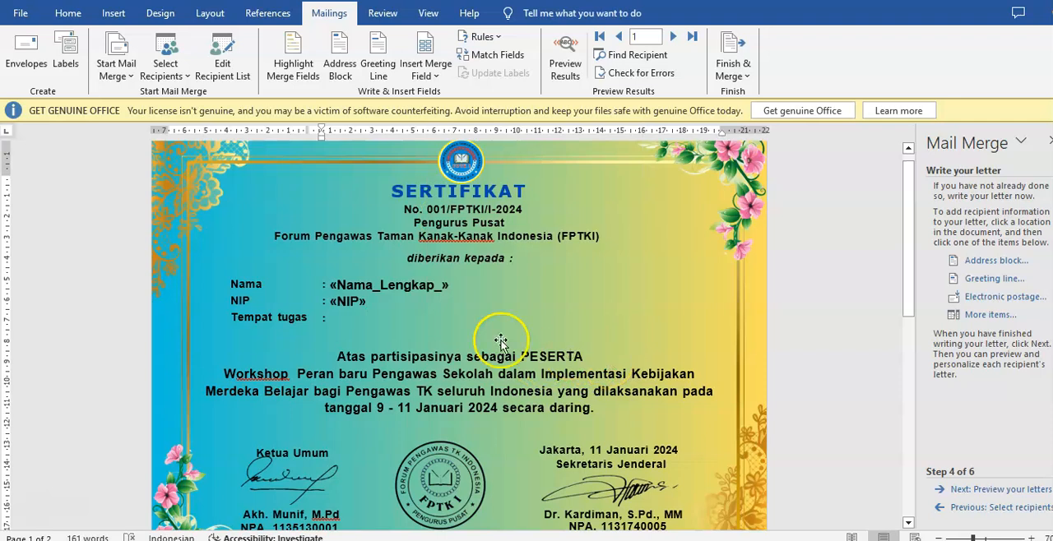
Insert the Asal Provinsi merge field after the certificate's Tempat tugas label
click(331, 317)
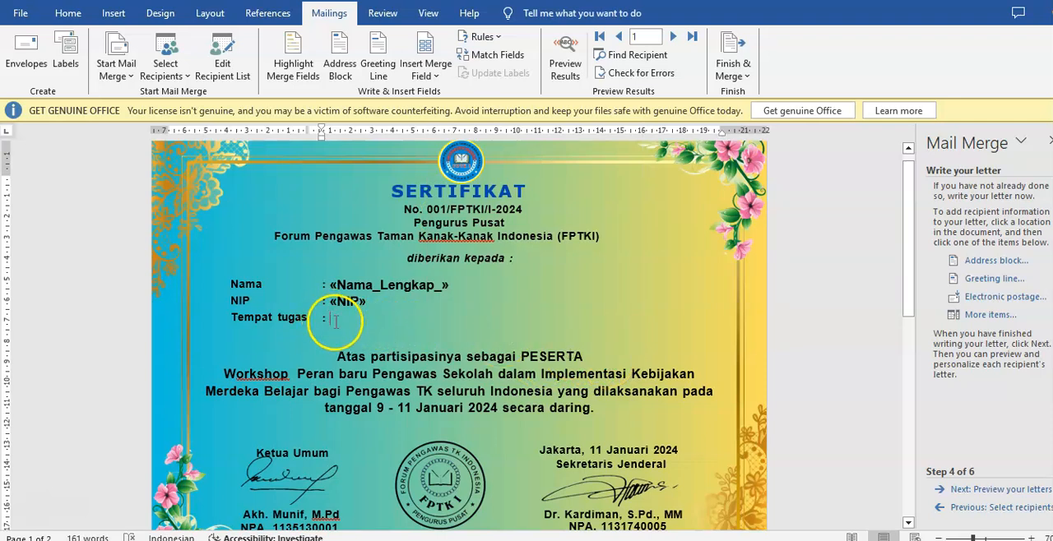
click(985, 316)
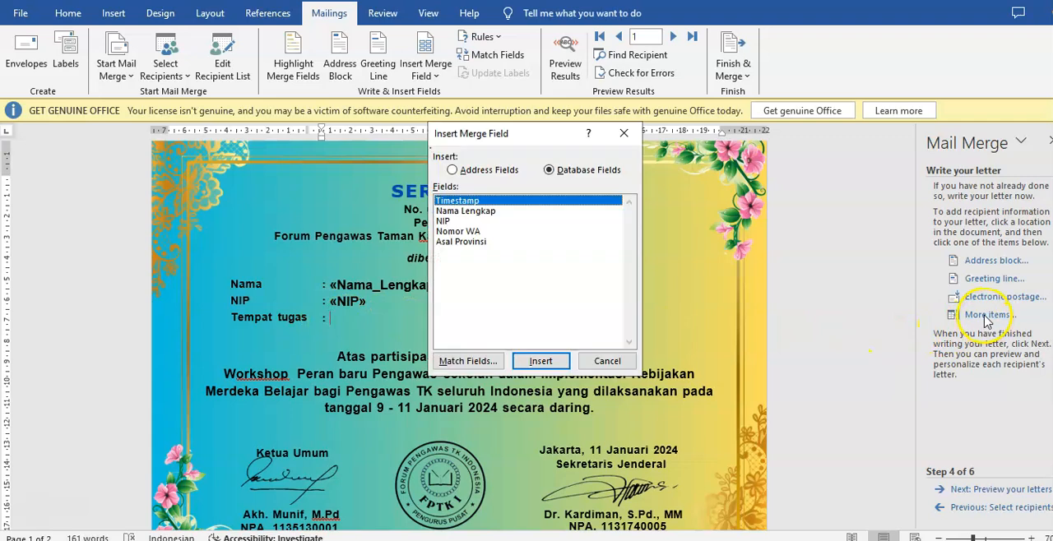
click(460, 242)
click(540, 361)
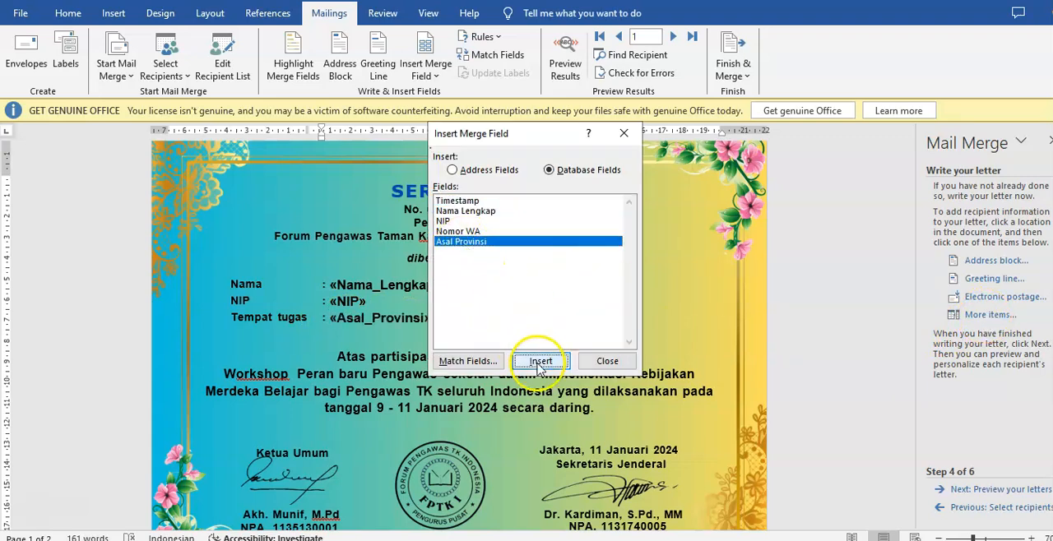
click(605, 362)
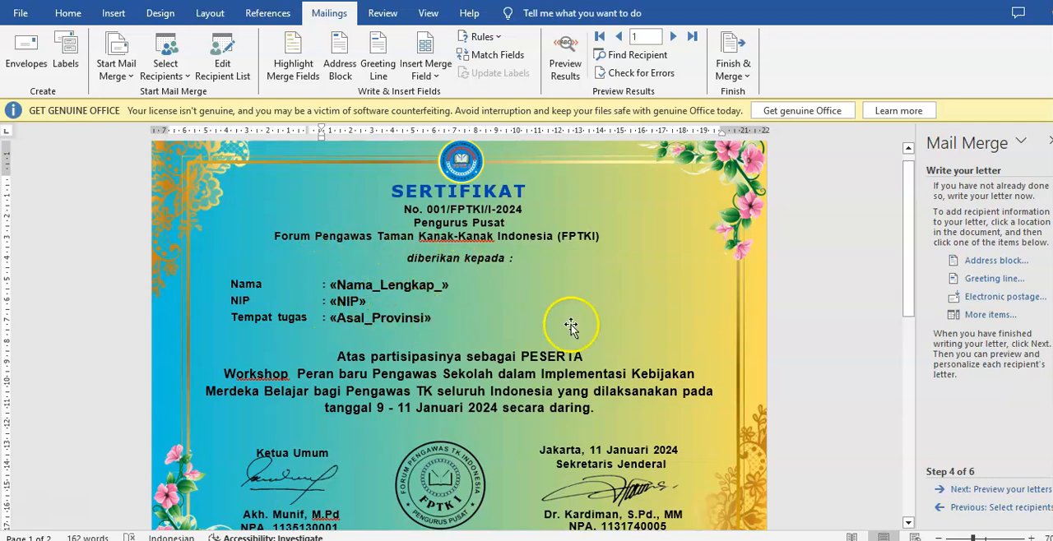
Continue to the letter preview stage and step through the merged certificates up to recipient 5
click(992, 492)
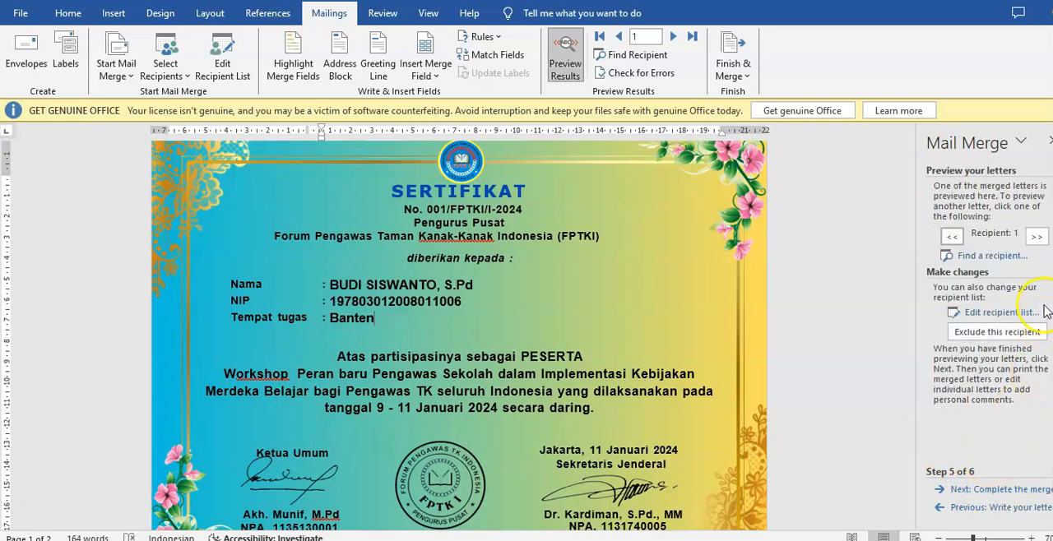
click(1036, 237)
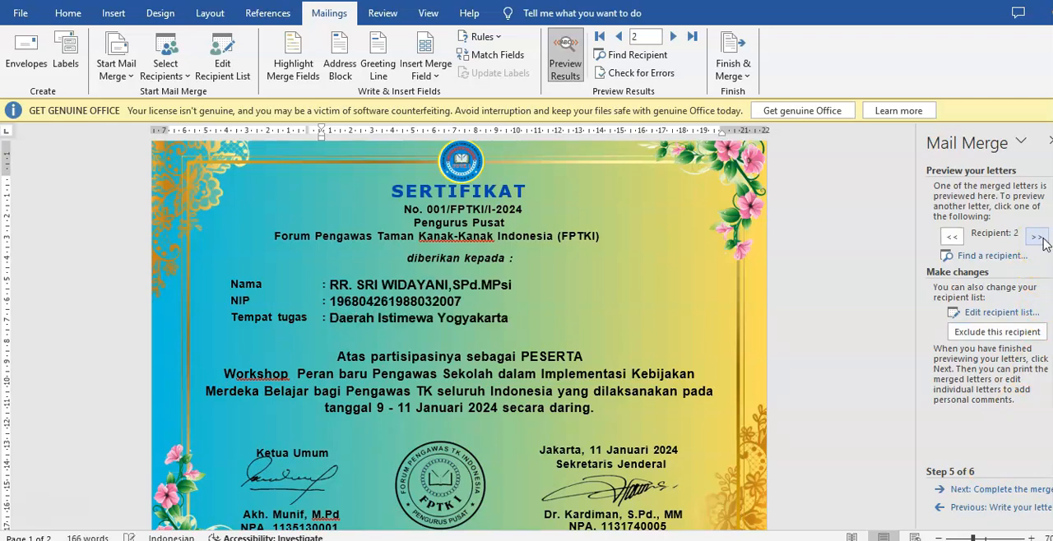
click(1039, 237)
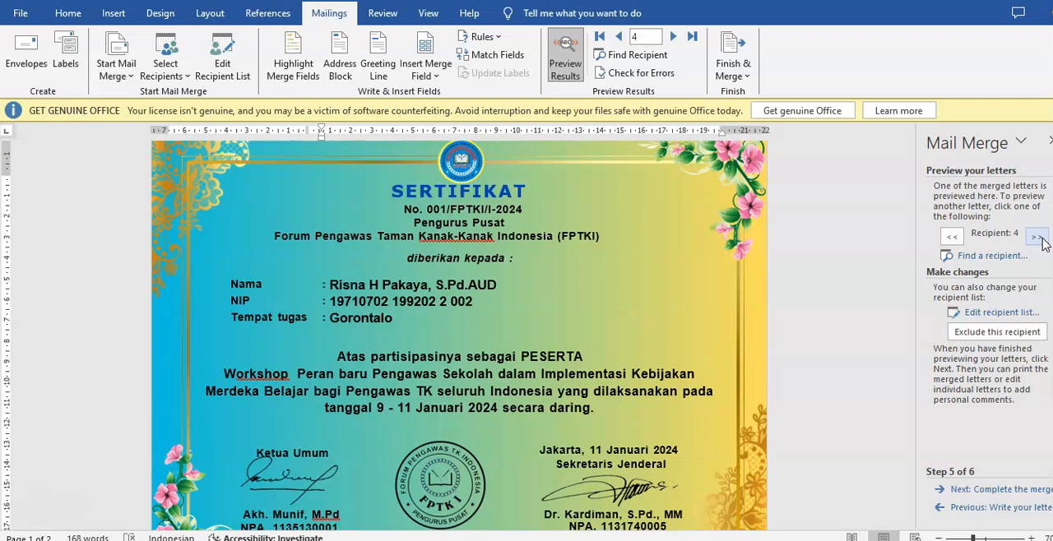
click(1038, 237)
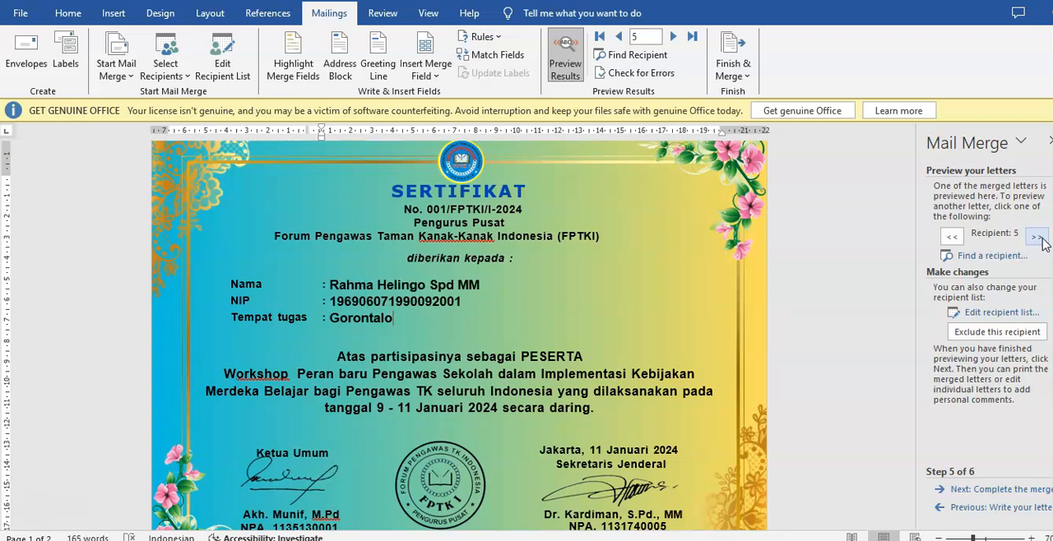
Complete the merge and print all records and pages with Microsoft Print to PDF
click(983, 490)
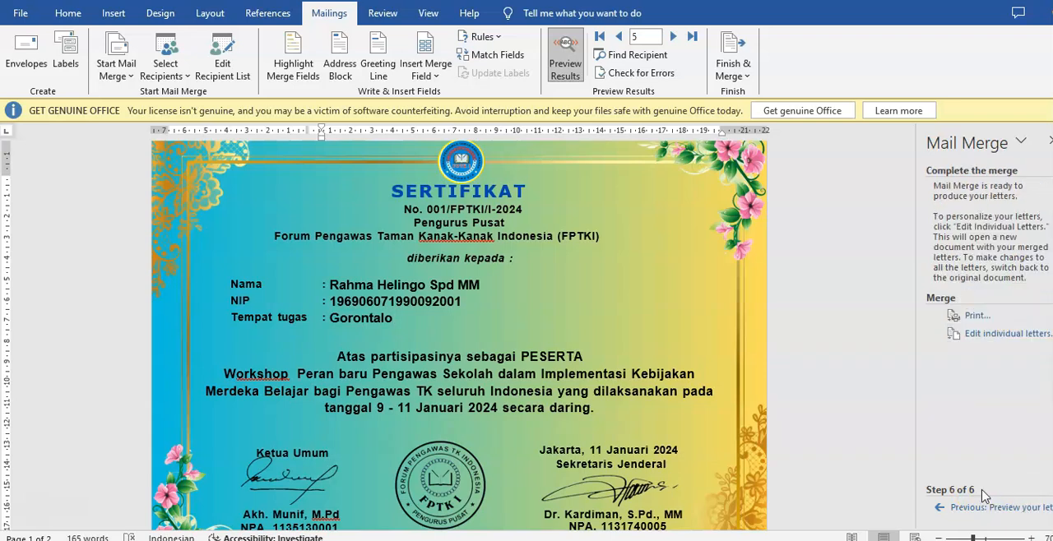
click(975, 319)
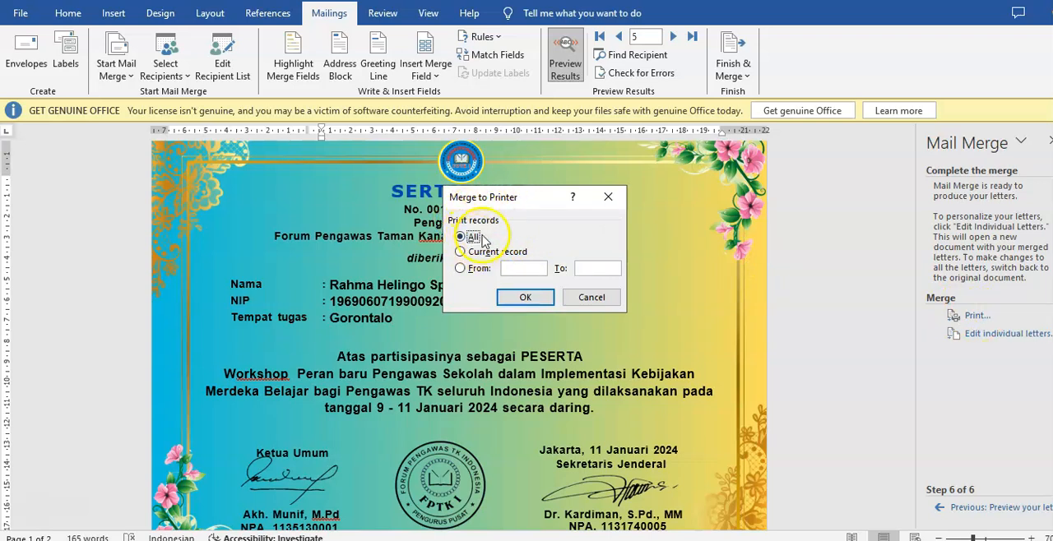
click(525, 299)
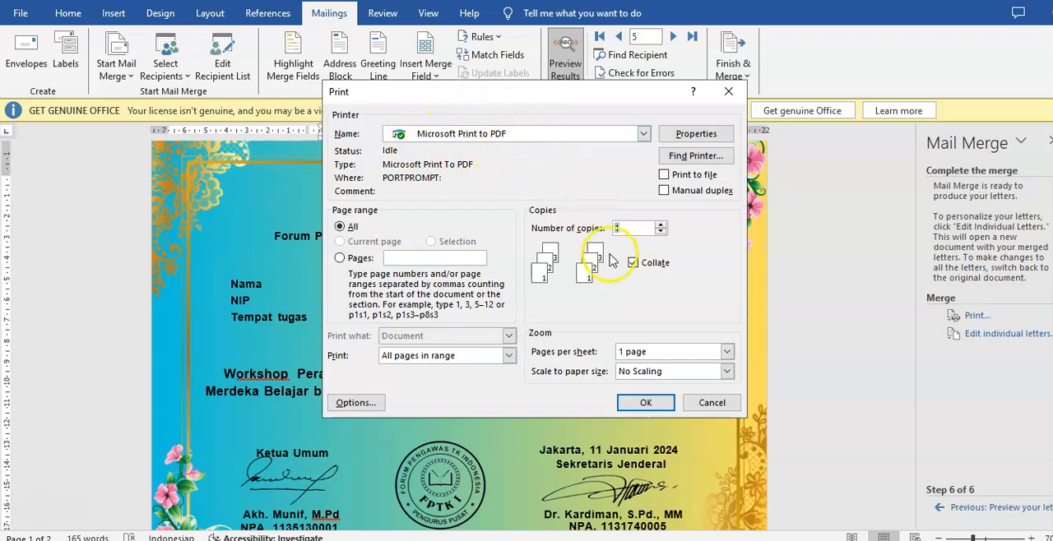
click(643, 404)
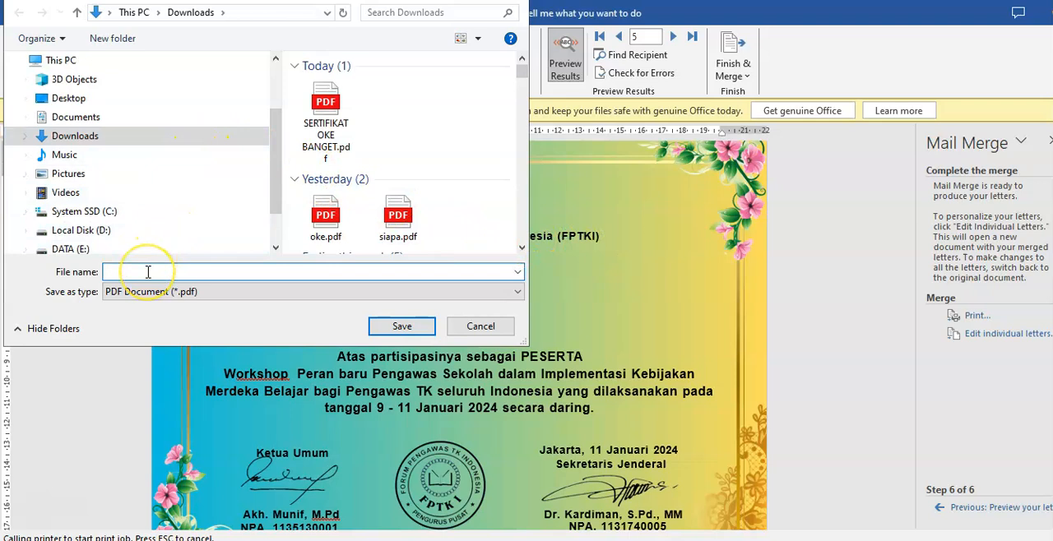
Save the print output as a PDF named SERTIFIKAT KEREN OKE in Downloads
text(SERTI)
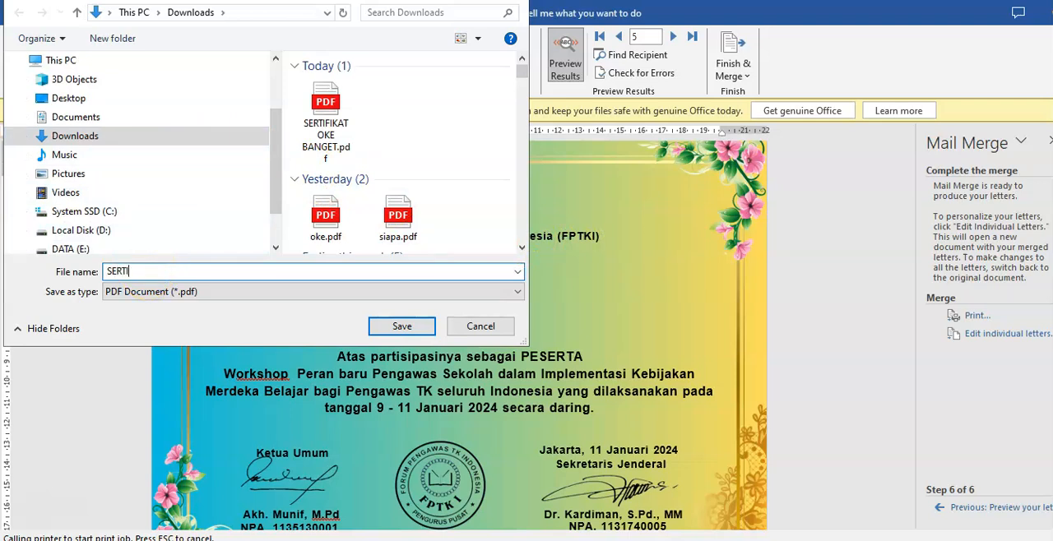
text(FIKAT KEREN OKE)
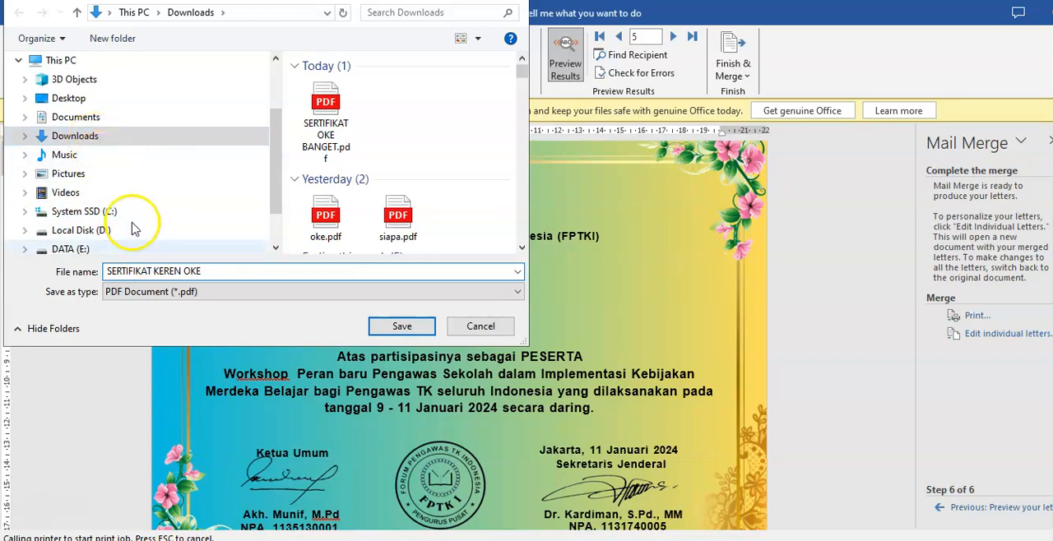
click(391, 329)
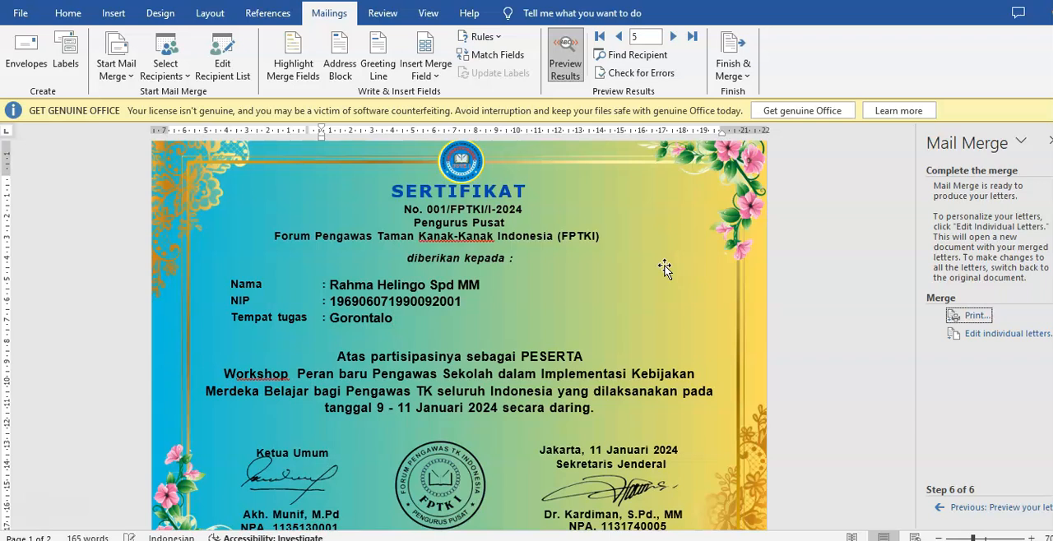
Switch to the Downloads folder in File Explorer and open SERTIFIKAT KEREN OKE.pdf
click(485, 469)
mouse_move(321, 540)
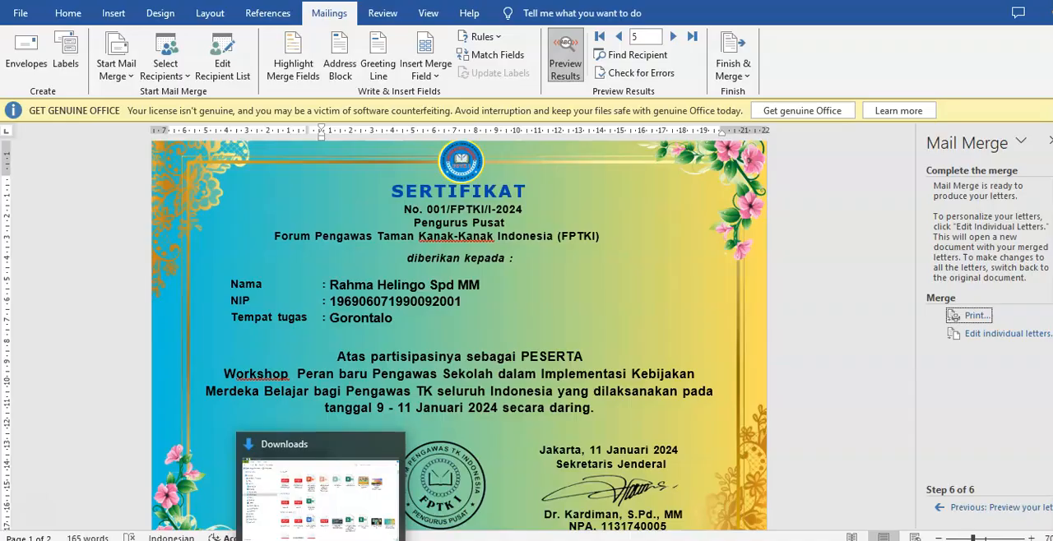
click(321, 539)
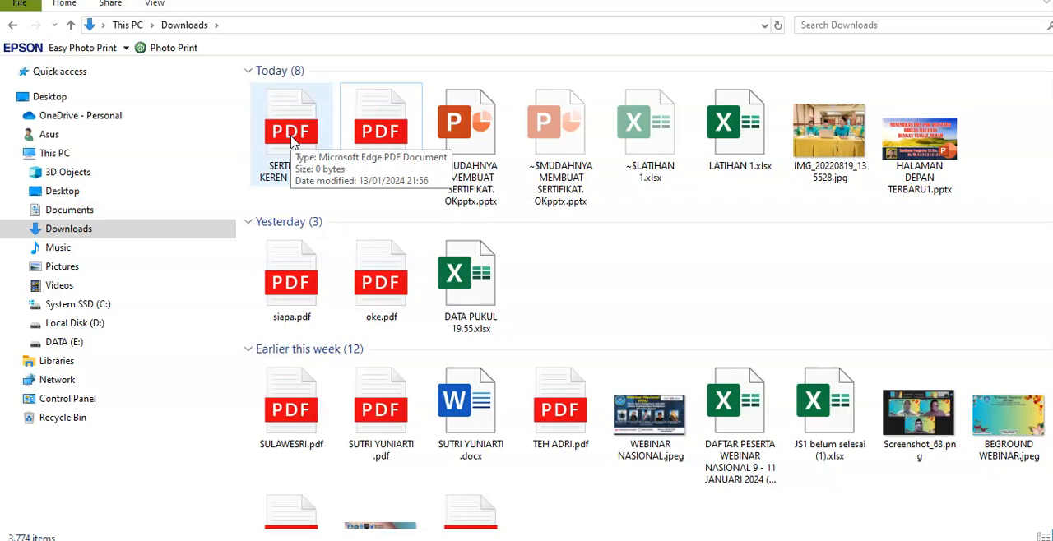
click(378, 132)
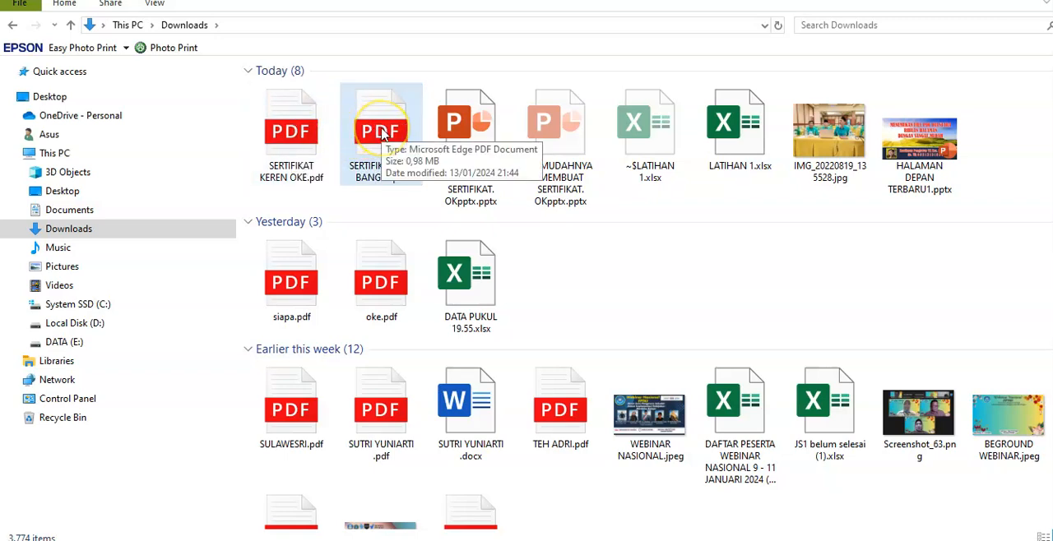
click(290, 132)
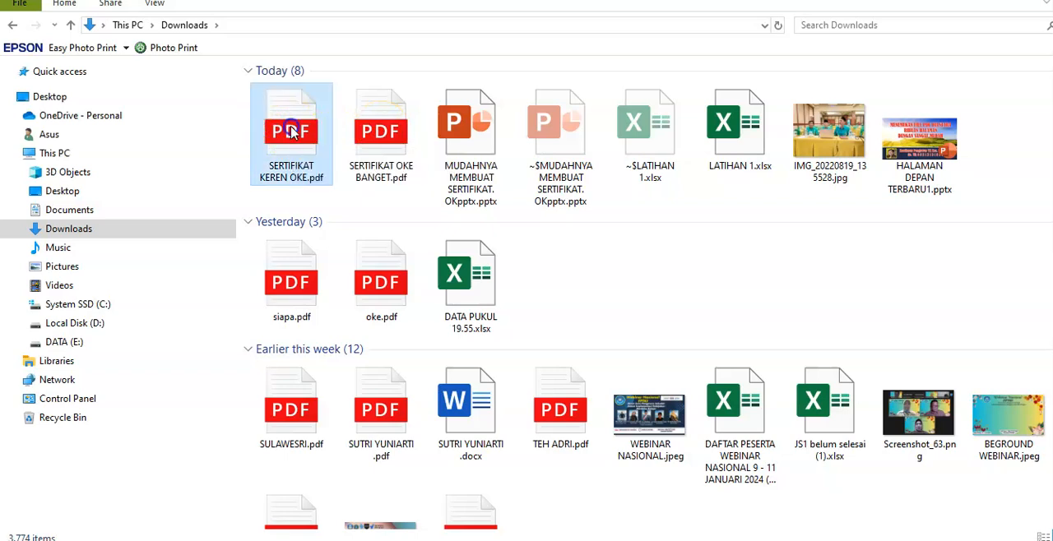
double_click(291, 132)
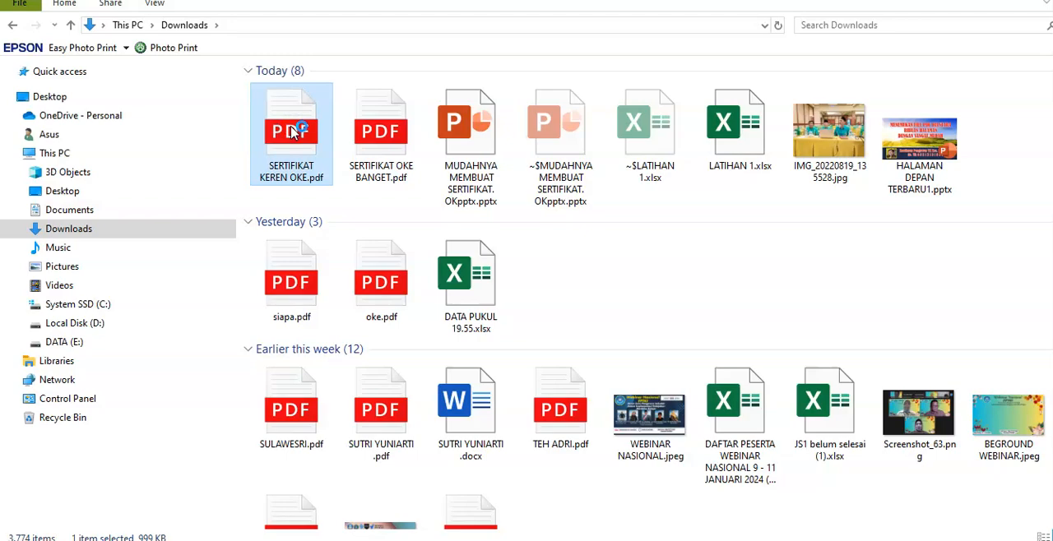
click(296, 142)
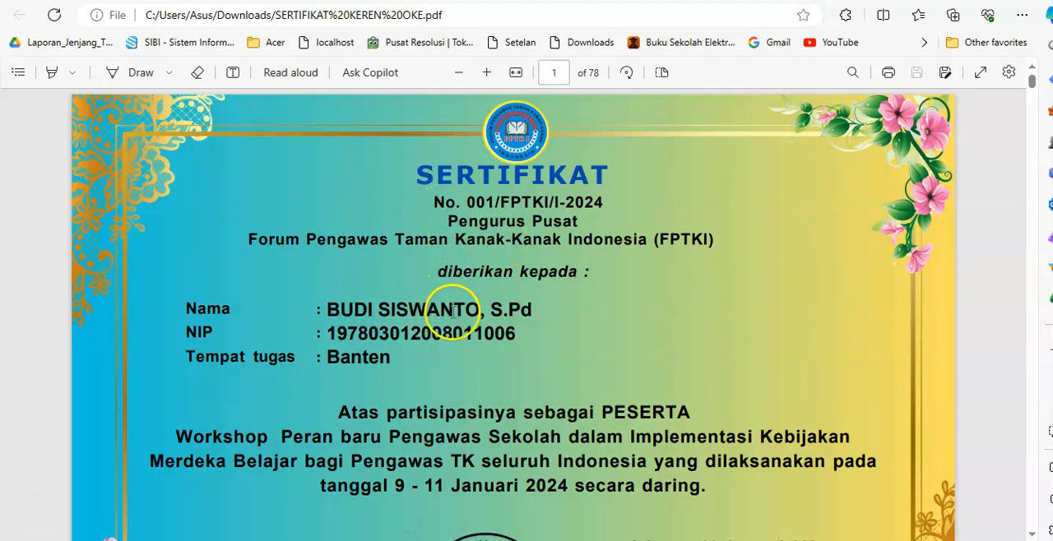
Examine the merged certificates and their Materi pages in the PDF, checking each participant's details, and return to the first page
scroll(539, 303, down, 10)
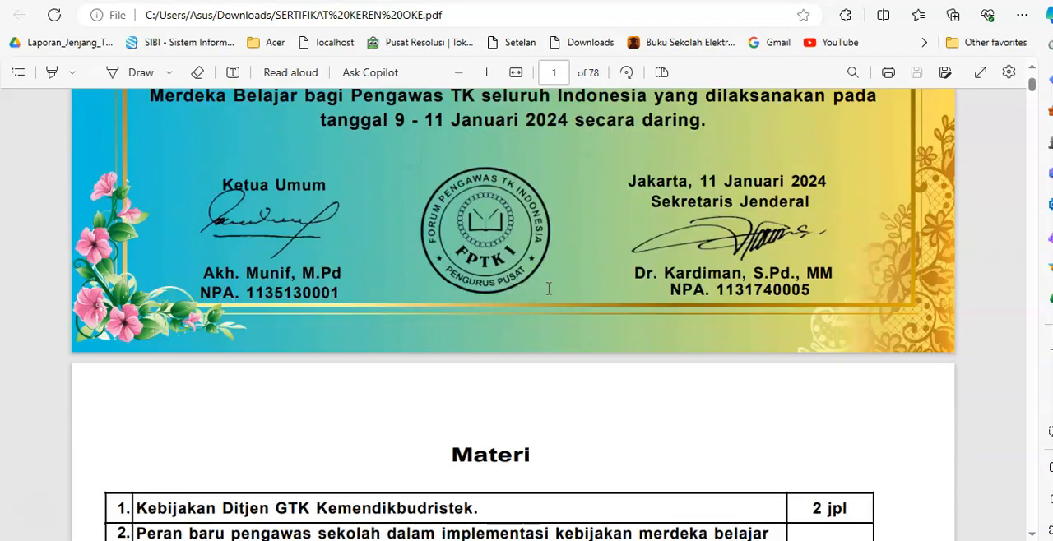
scroll(548, 288, down, 5)
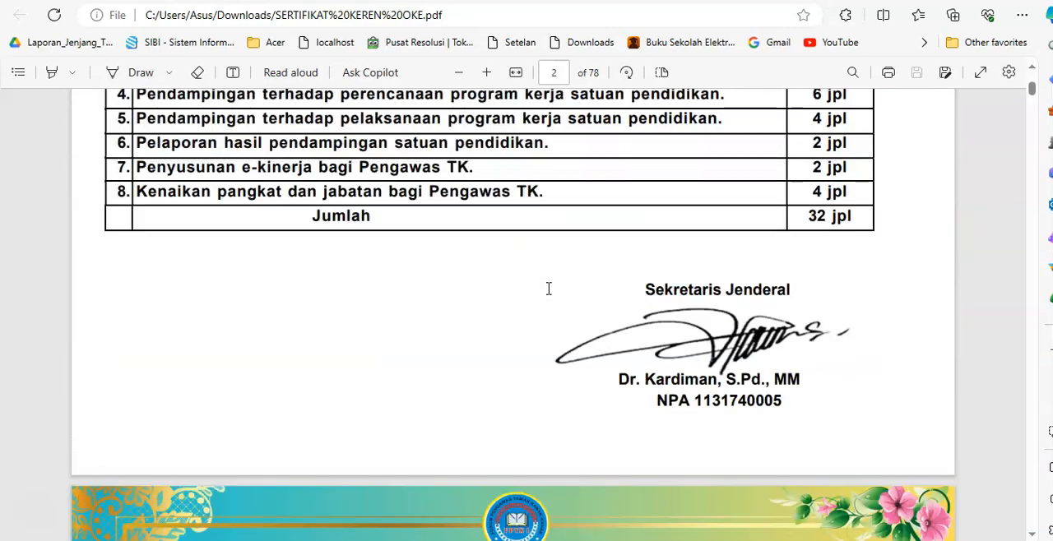
scroll(549, 288, up, 3)
scroll(494, 228, down, 8)
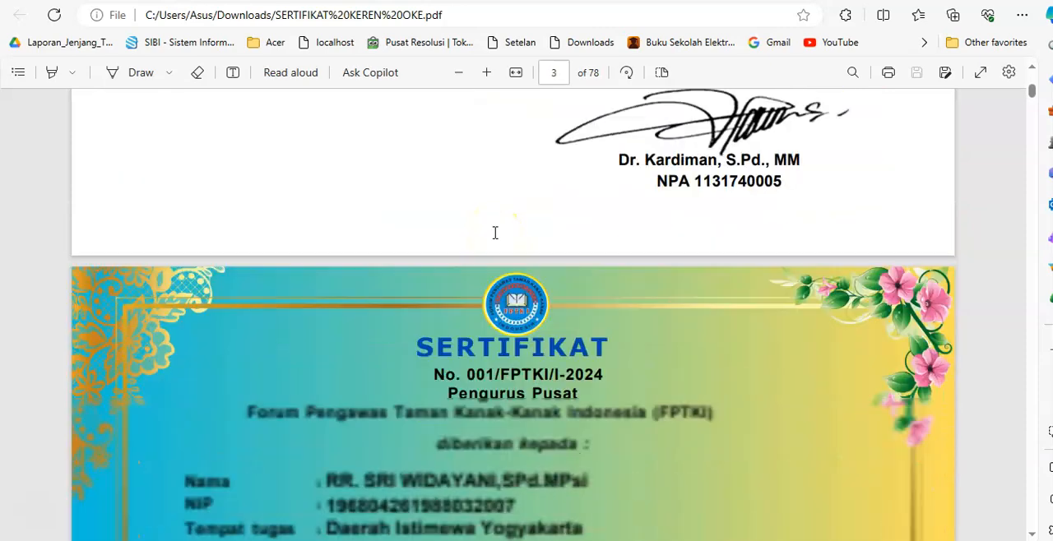
scroll(495, 234, down, 6)
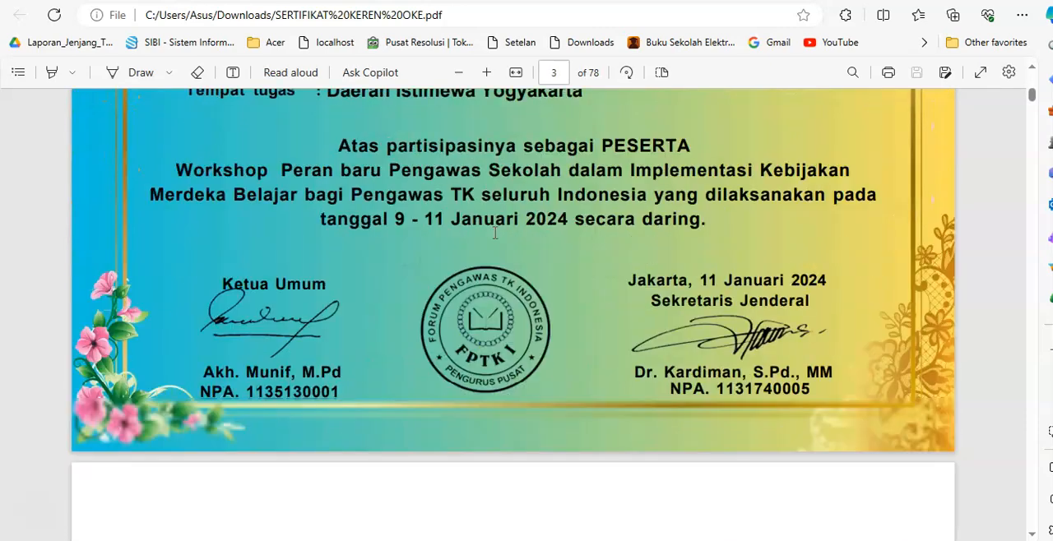
scroll(494, 232, down, 8)
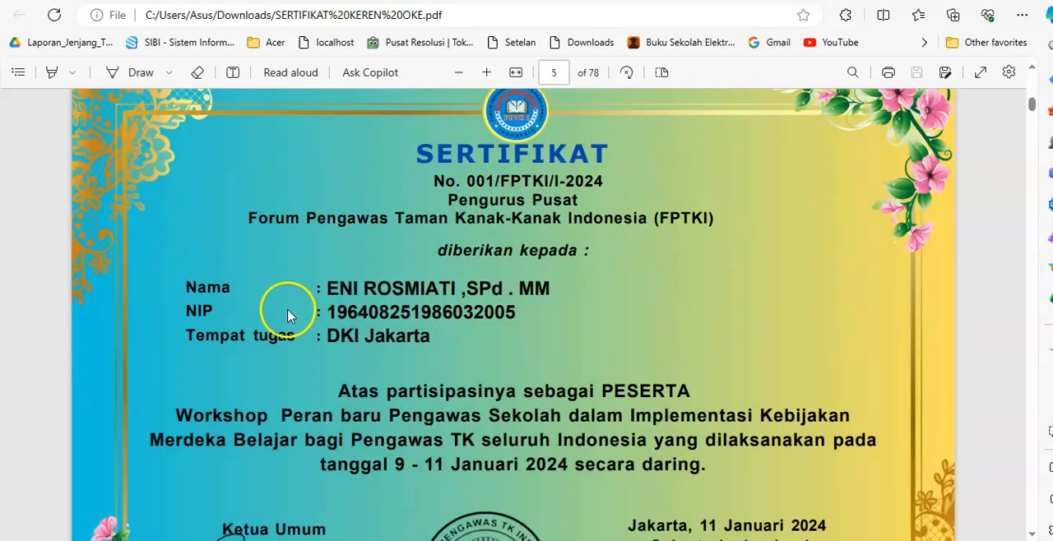
scroll(535, 261, down, 12)
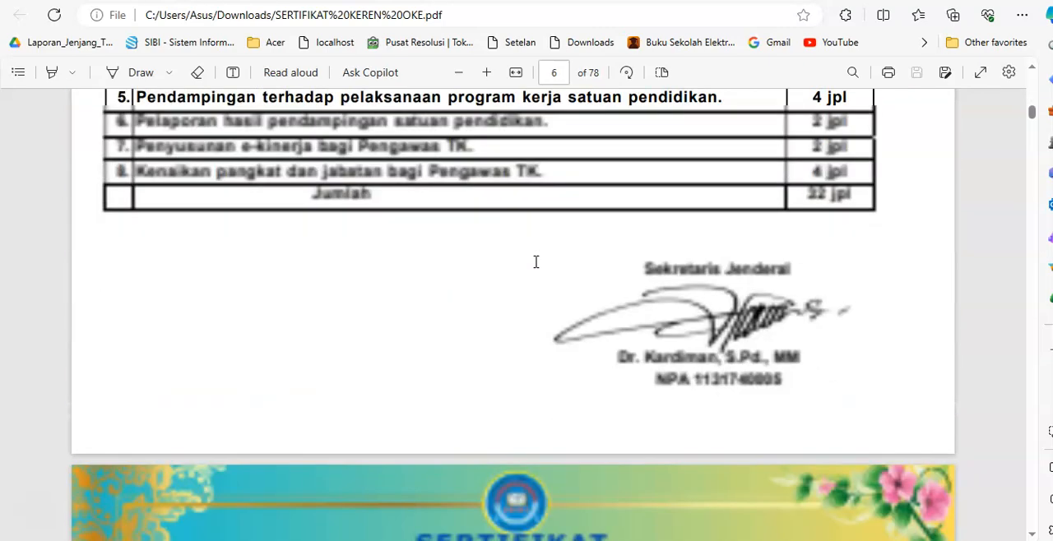
scroll(536, 262, down, 2)
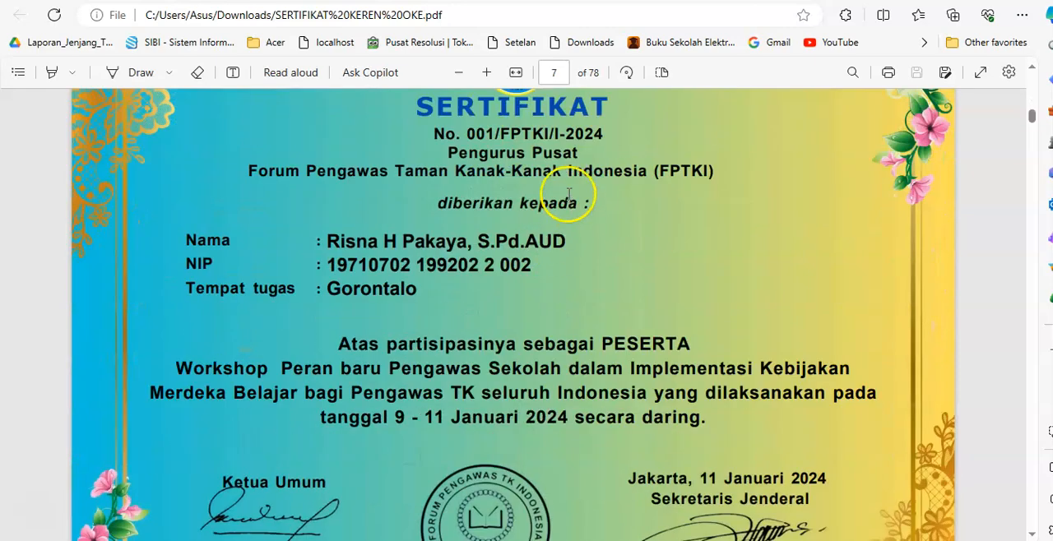
scroll(547, 264, down, 4)
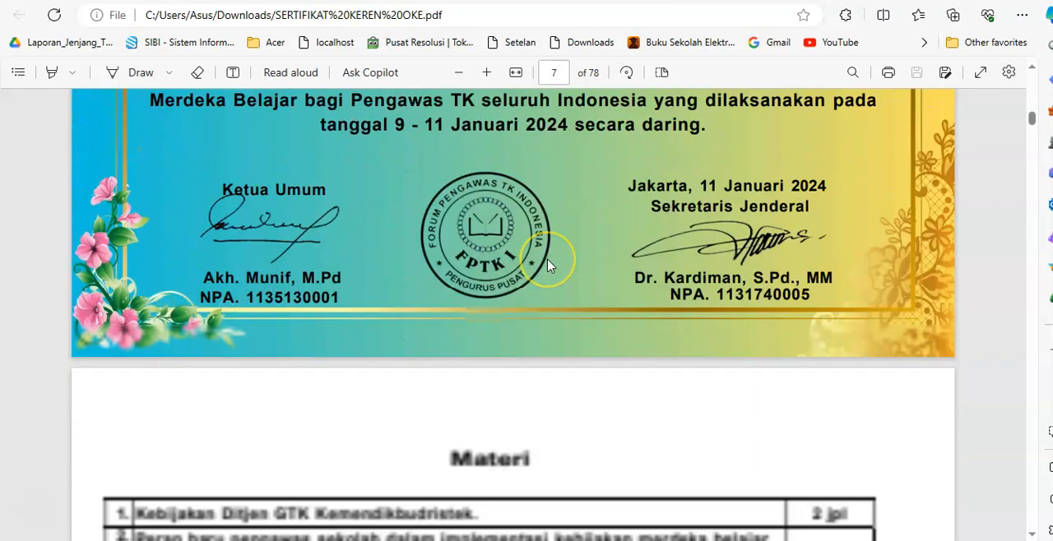
scroll(549, 264, down, 13)
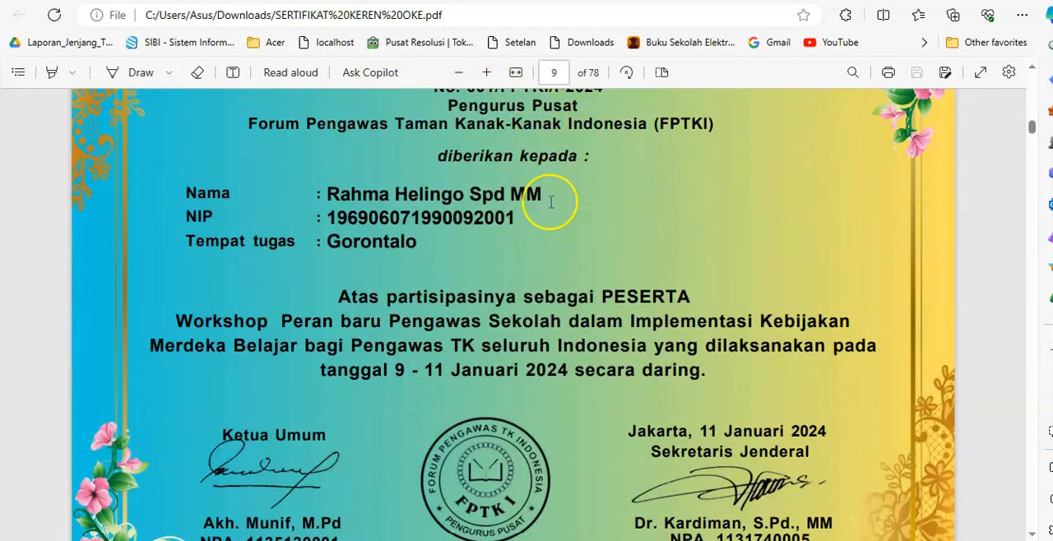
scroll(551, 201, down, 12)
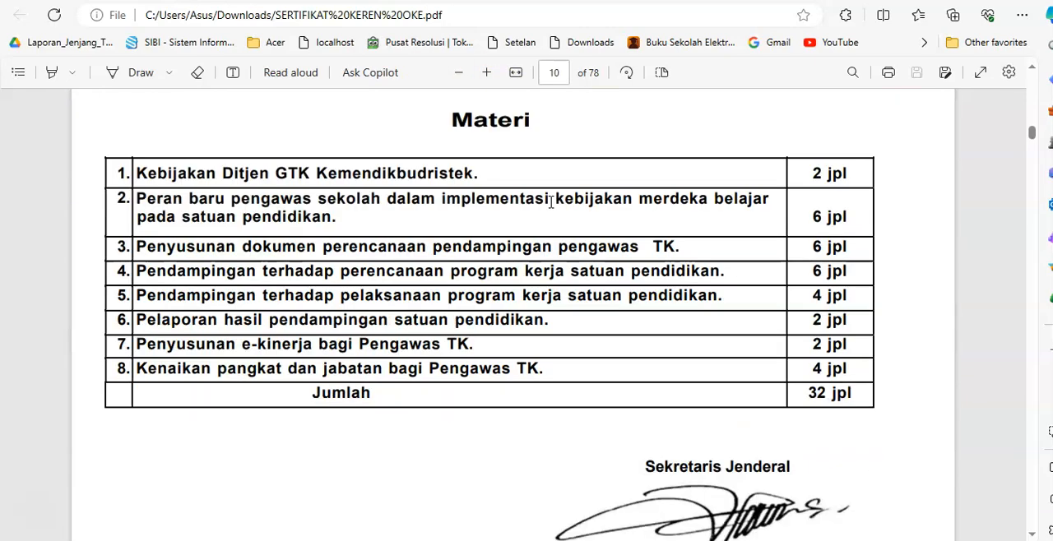
scroll(551, 201, down, 6)
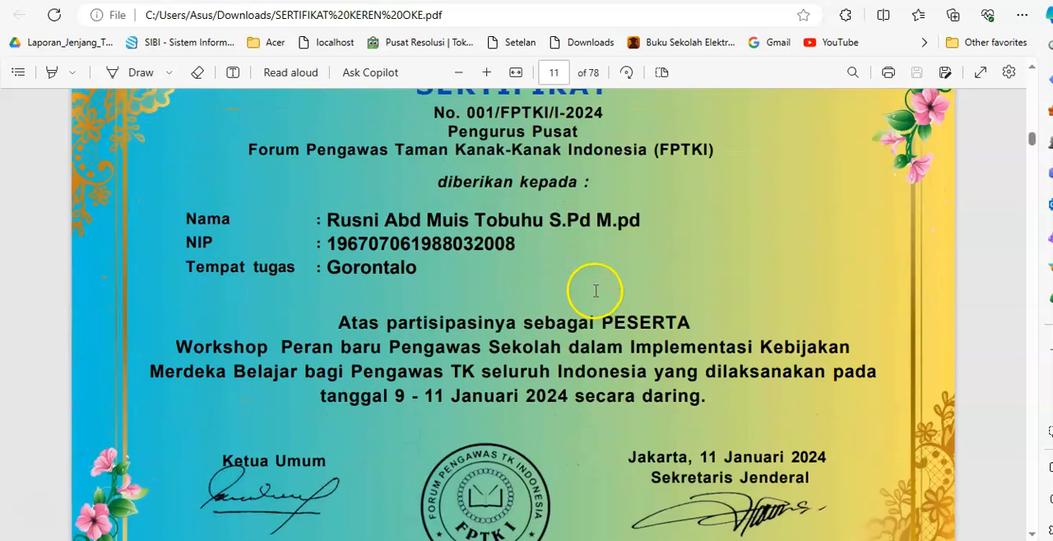
scroll(602, 253, up, 2)
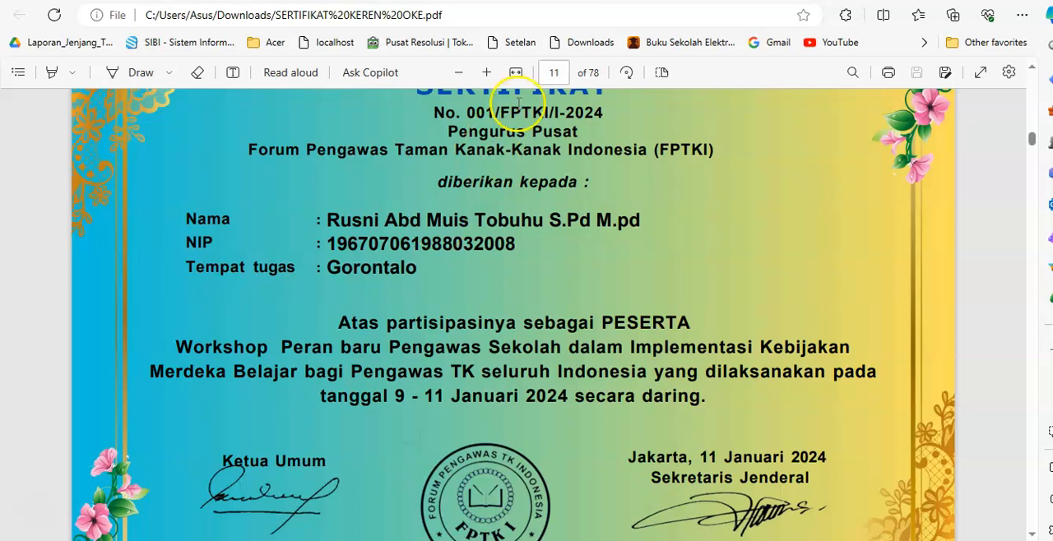
scroll(534, 154, up, 20)
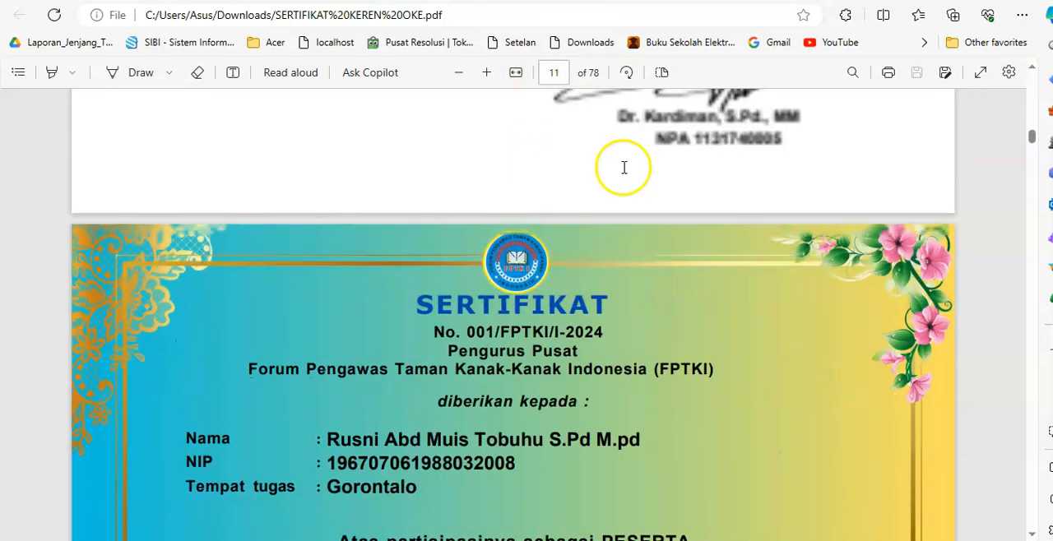
scroll(691, 187, up, 20)
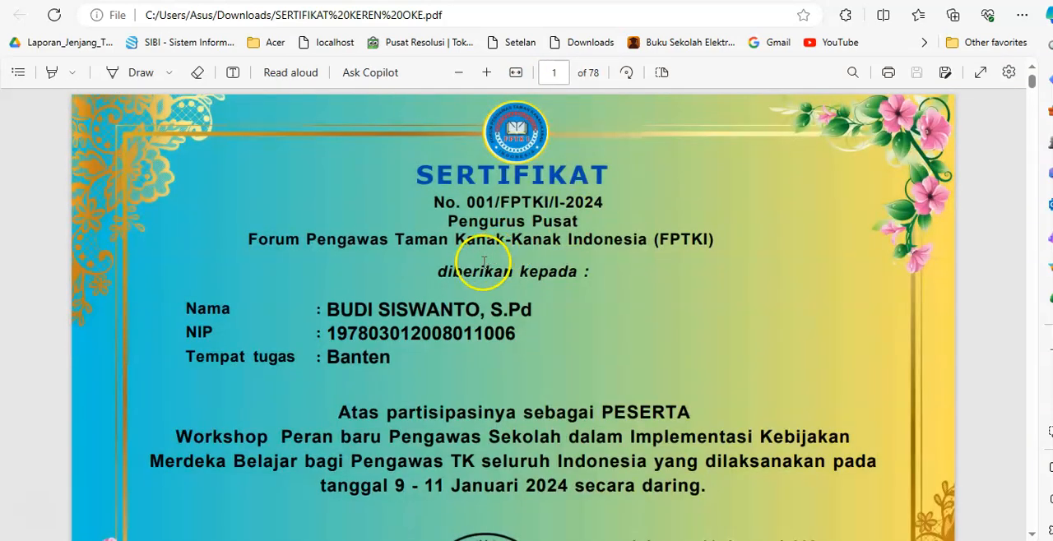
Print only pages 1-2 of the merged certificate PDF with Microsoft Print to PDF in landscape layout
click(888, 74)
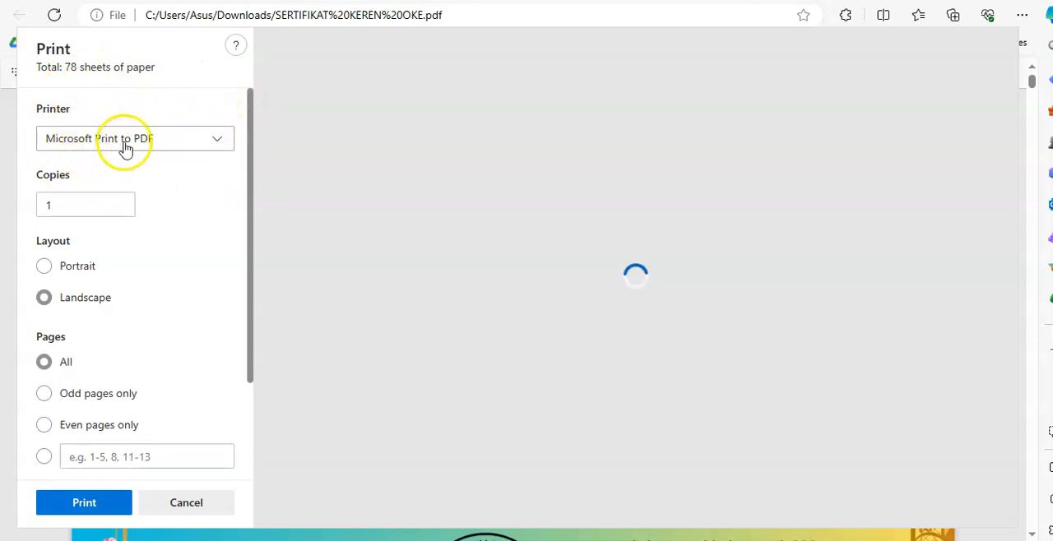
click(102, 459)
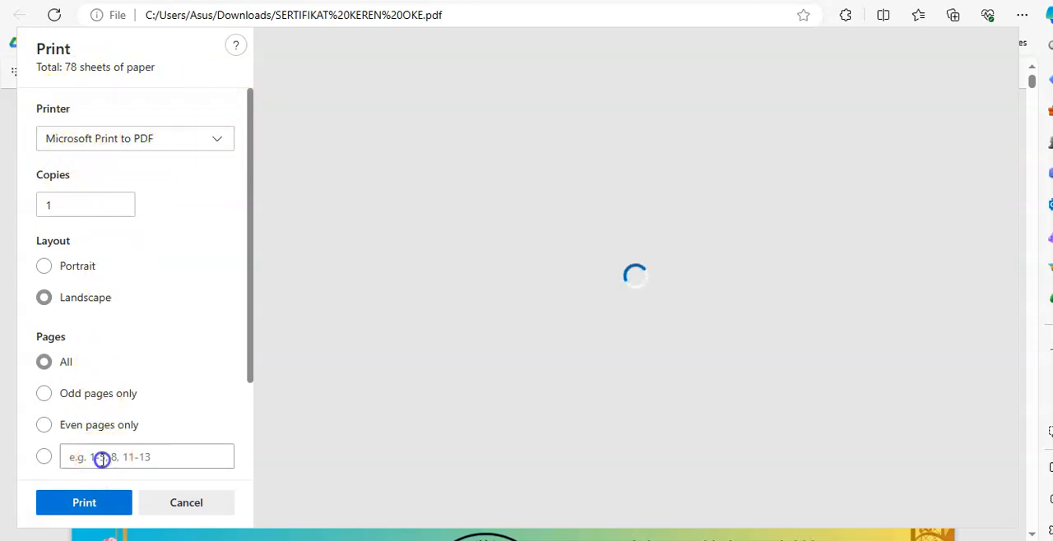
text(1)
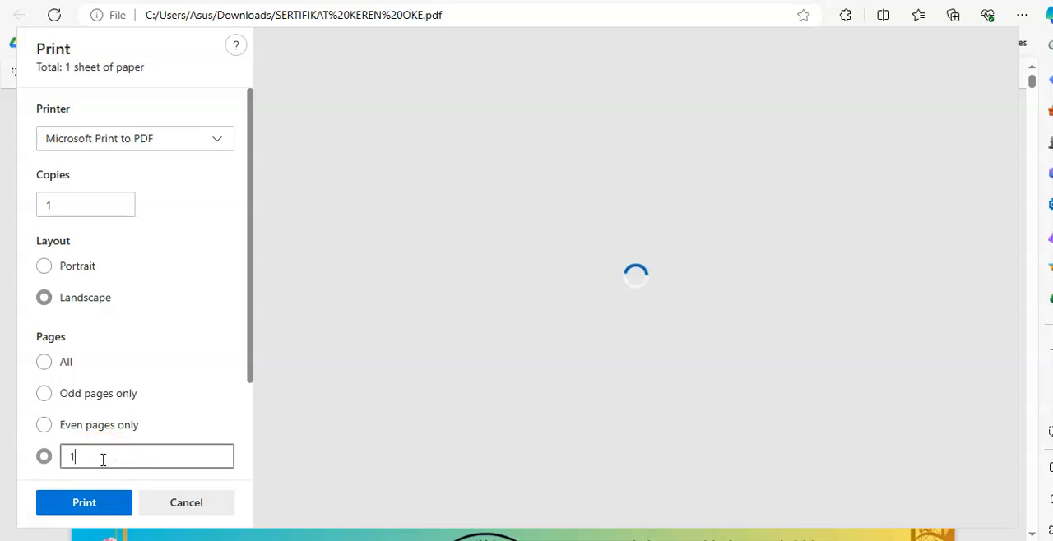
text(-2)
click(92, 507)
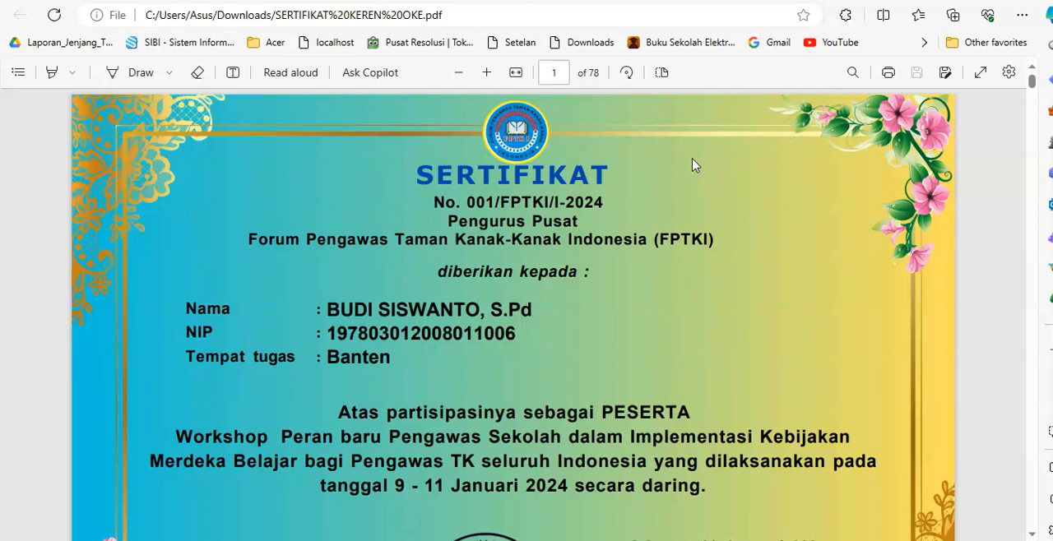
Save the print output in Downloads as a PDF named with the first participant's full name
key(ctrl+s)
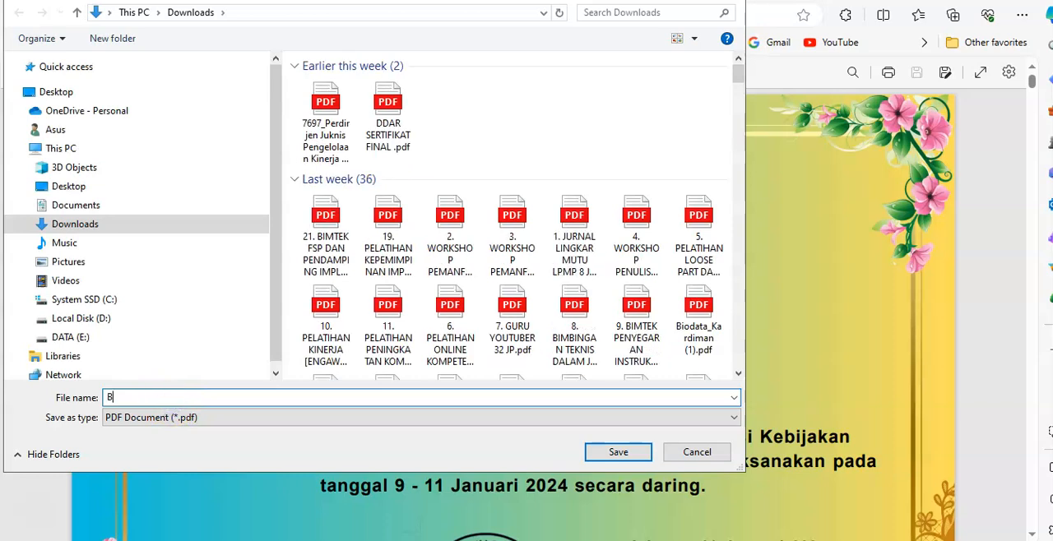
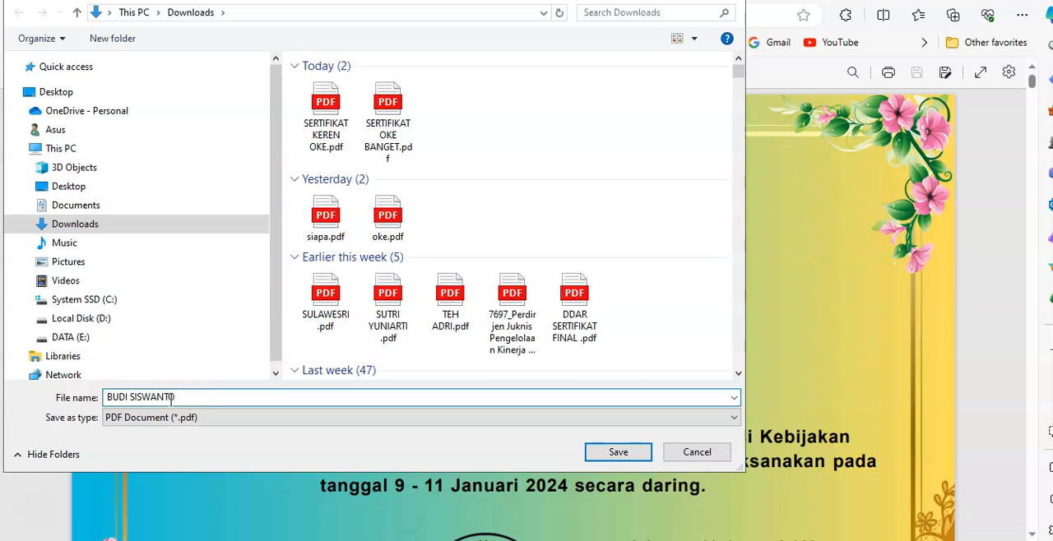
click(612, 452)
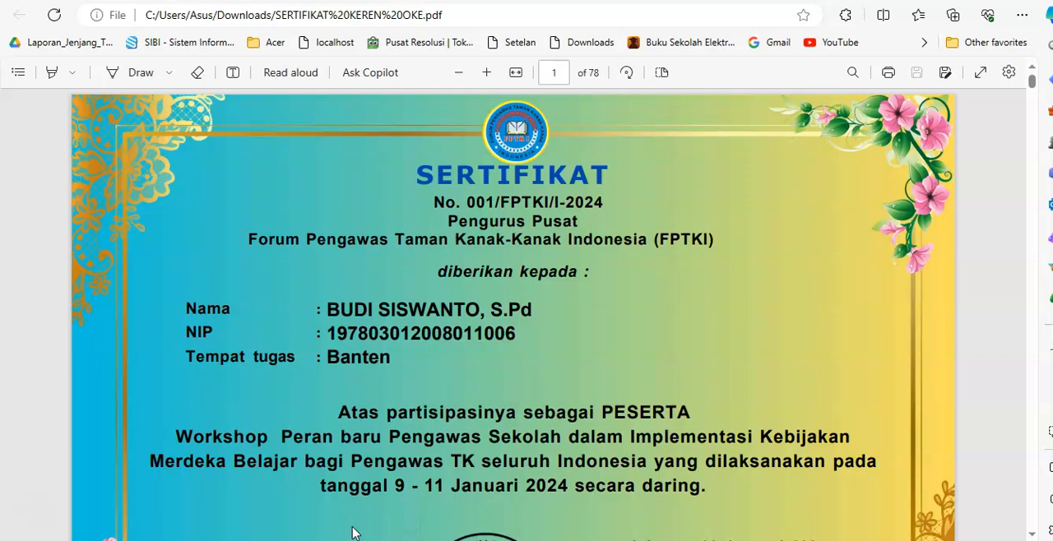
Switch to the Downloads folder in File Explorer, open the first participant's PDF and check its certificate and Materi pages
click(298, 538)
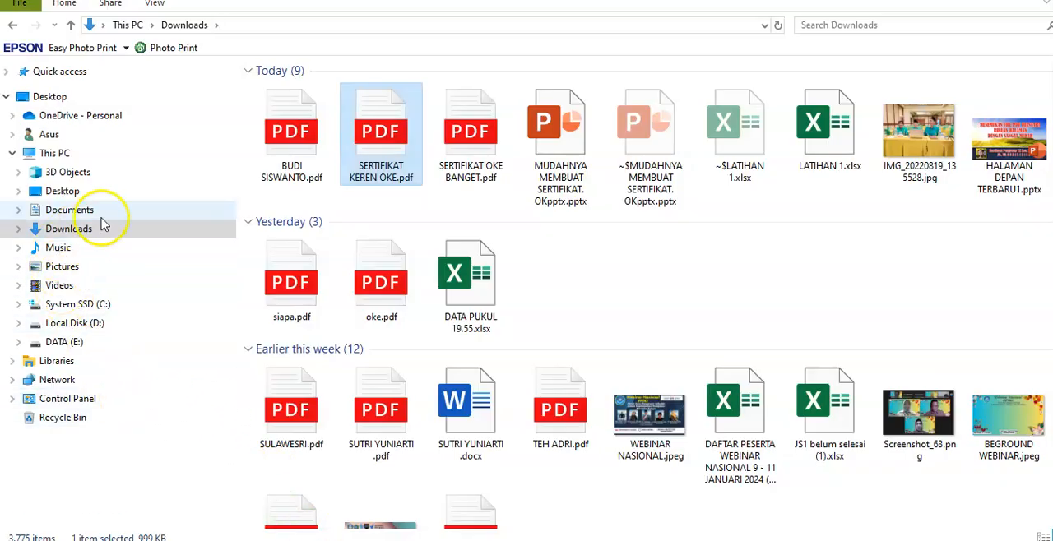
double_click(294, 139)
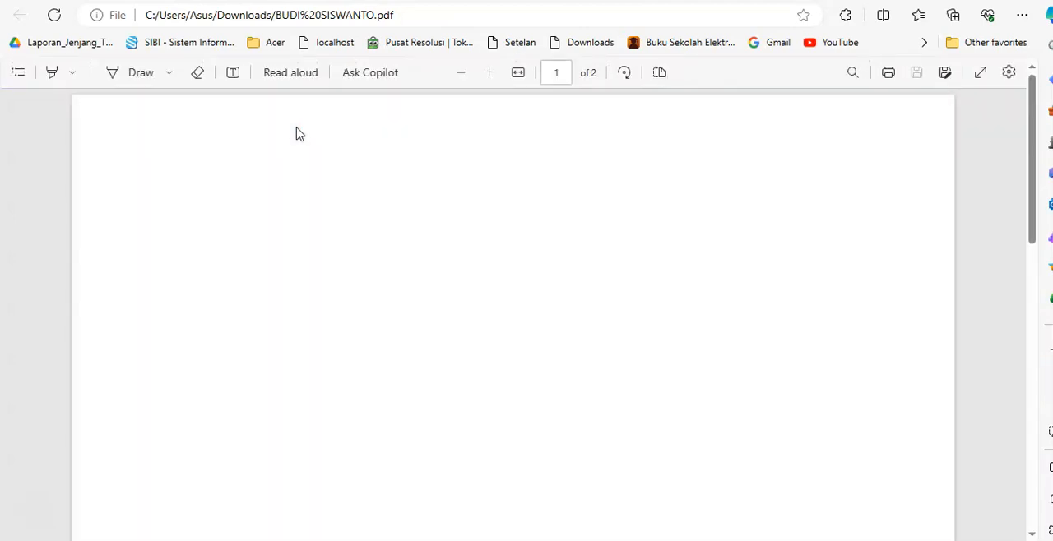
scroll(427, 244, down, 10)
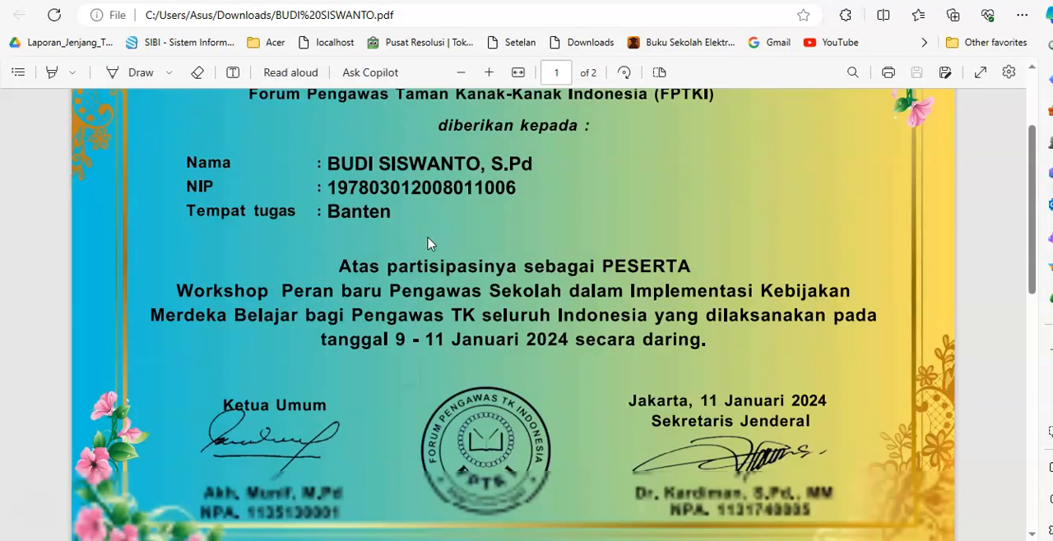
scroll(427, 244, down, 3)
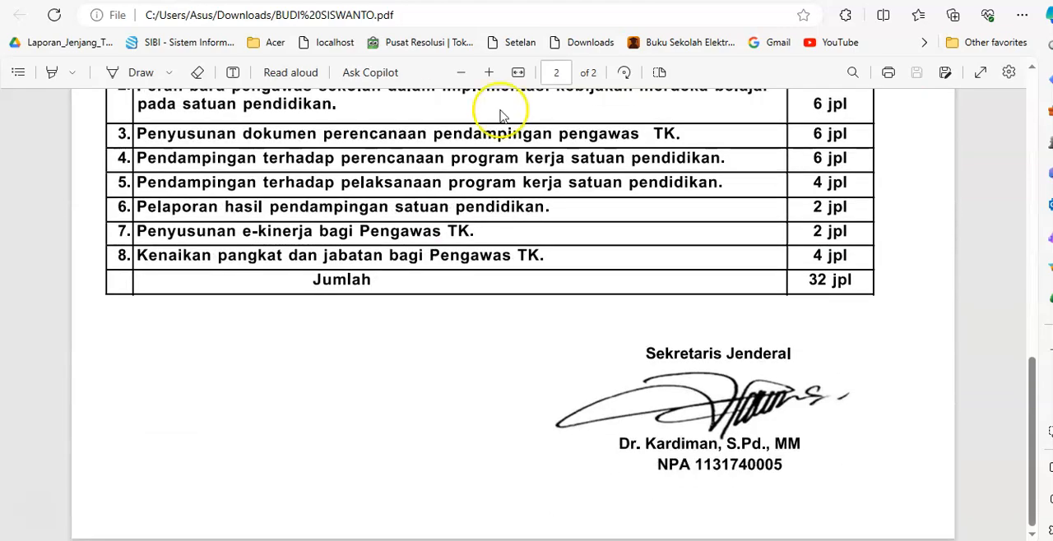
scroll(557, 82, up, 10)
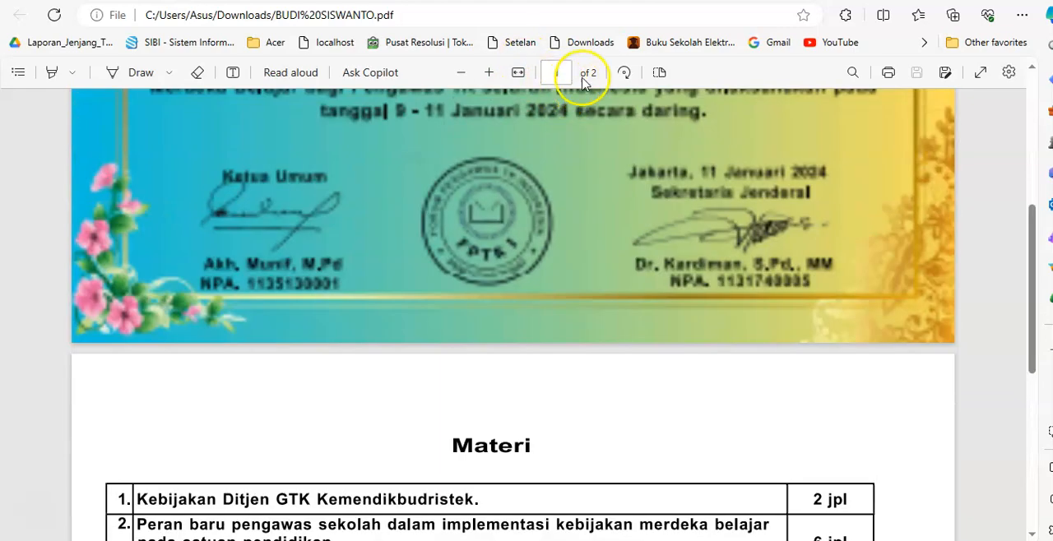
scroll(573, 88, up, 1)
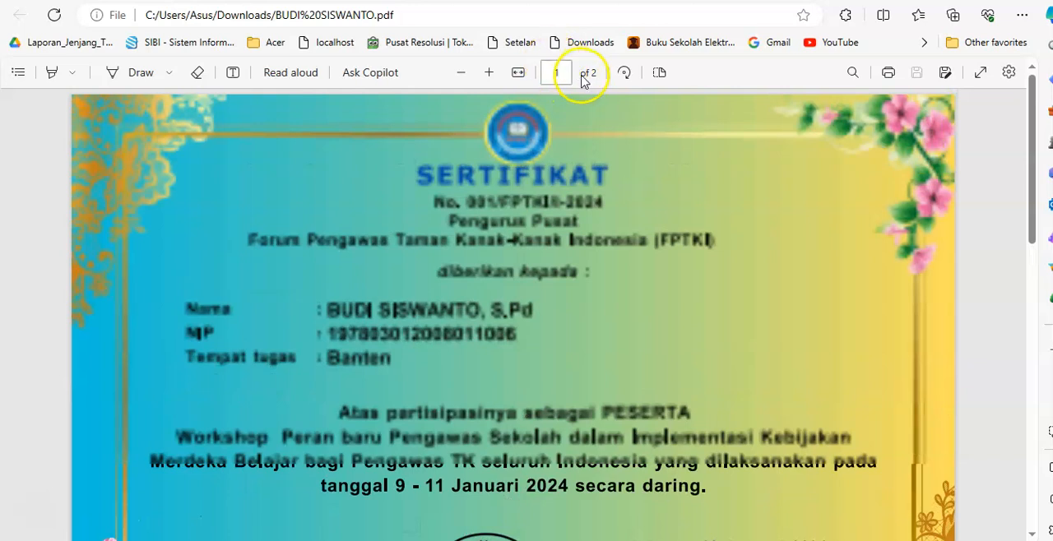